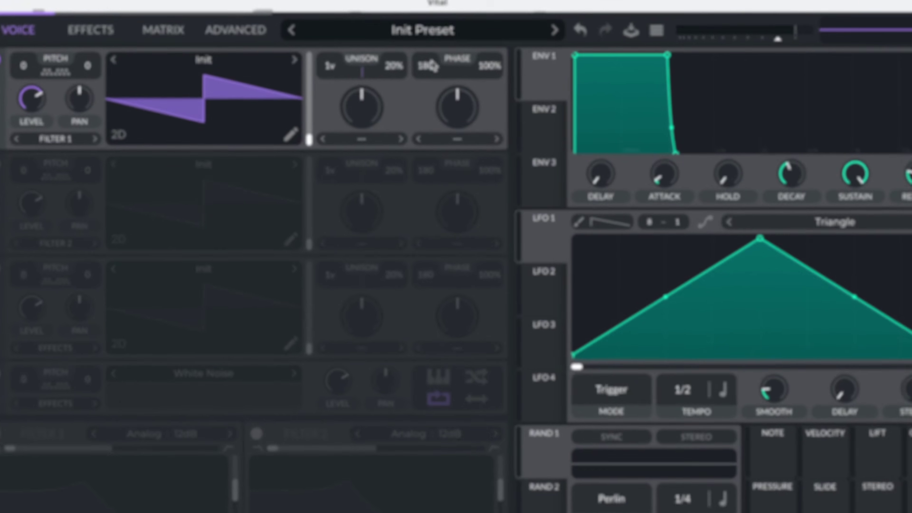
# Step: Set oscillator 1's phase to 0 and phase randomization to 0%, and load the factory Basic Shapes wavetable
pyautogui.moveTo(351, 98); pyautogui.dragTo(336, 214)
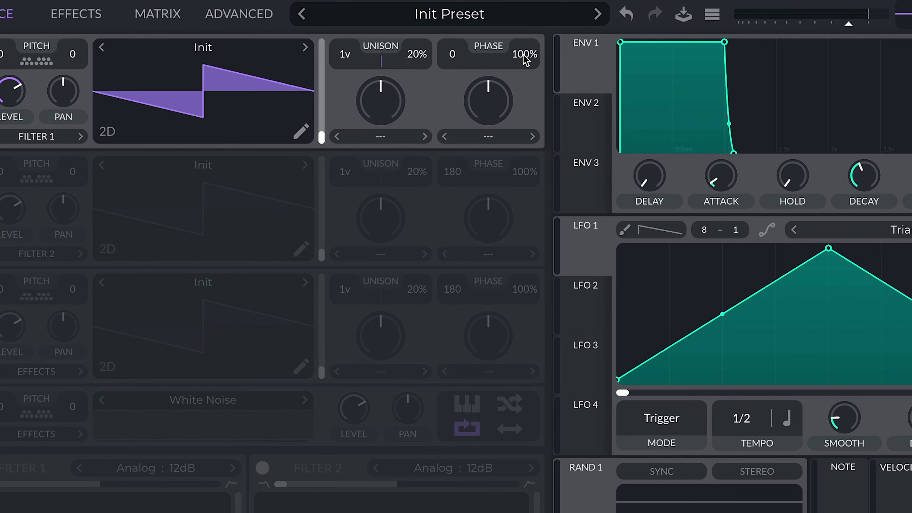
pyautogui.moveTo(525, 56); pyautogui.dragTo(483, 322)
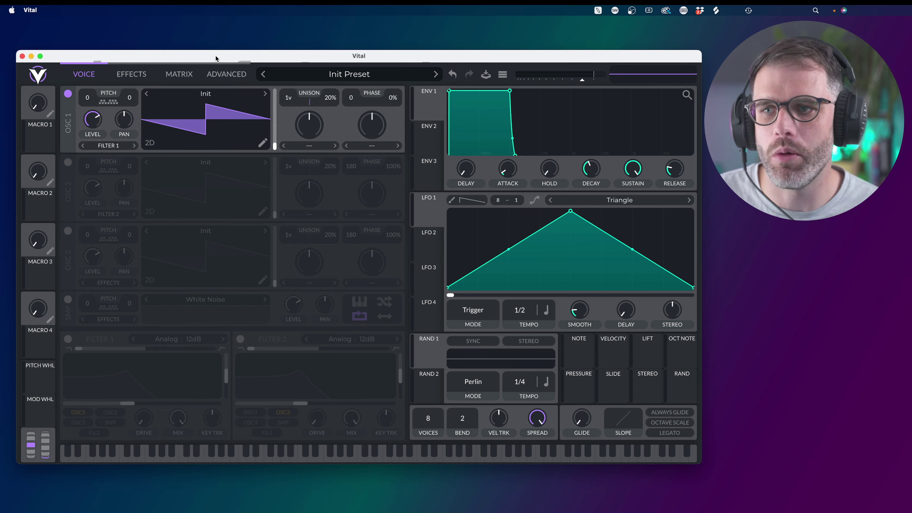
pyautogui.click(203, 96)
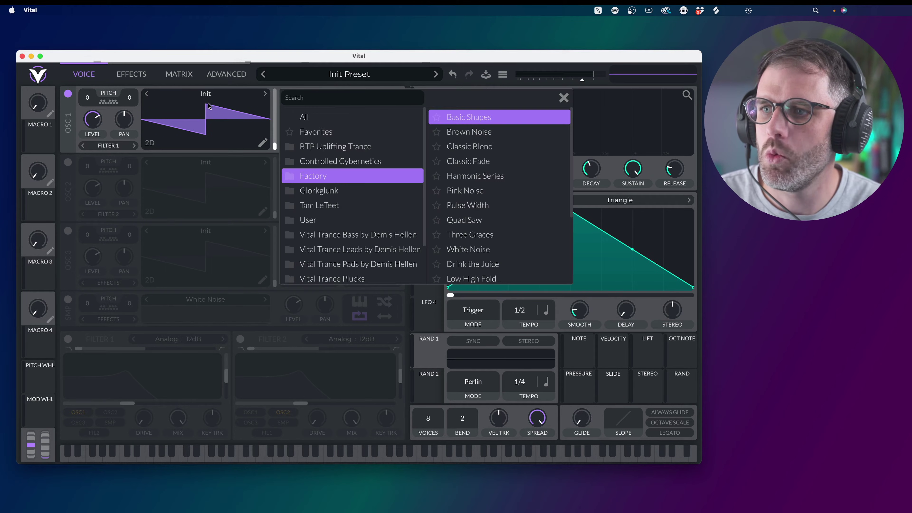
pyautogui.click(466, 115)
pyautogui.click(210, 186)
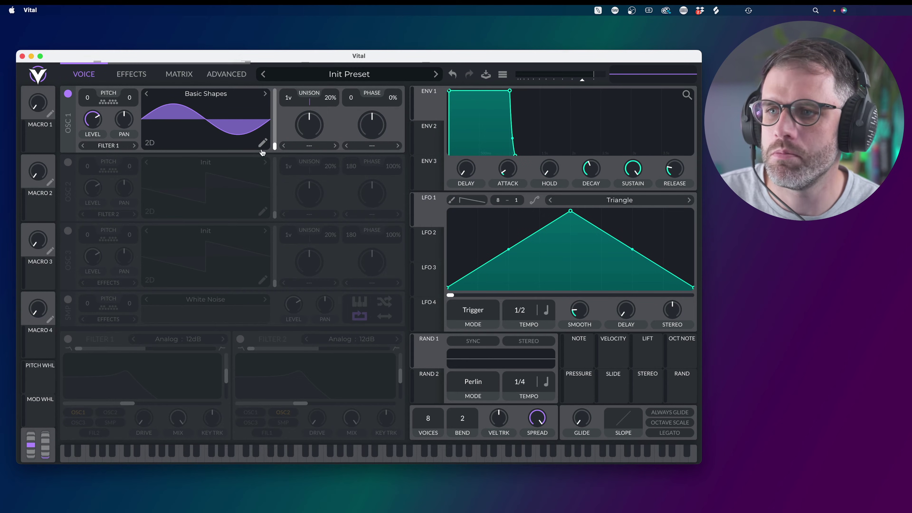
pyautogui.press('a')
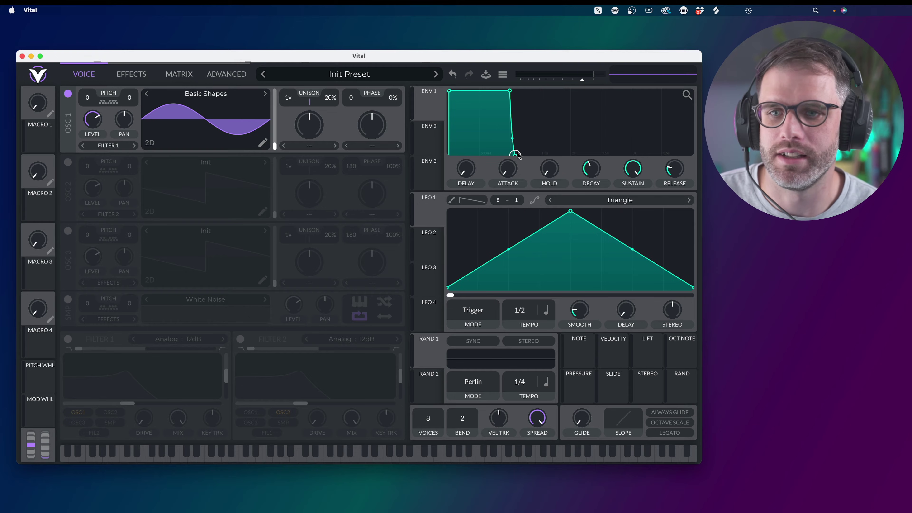
# Step: Reshape LFO 1 into a straight falling ramp starting at its peak and assign it to oscillator 1's transpose
pyautogui.moveTo(570, 211); pyautogui.dragTo(439, 190)
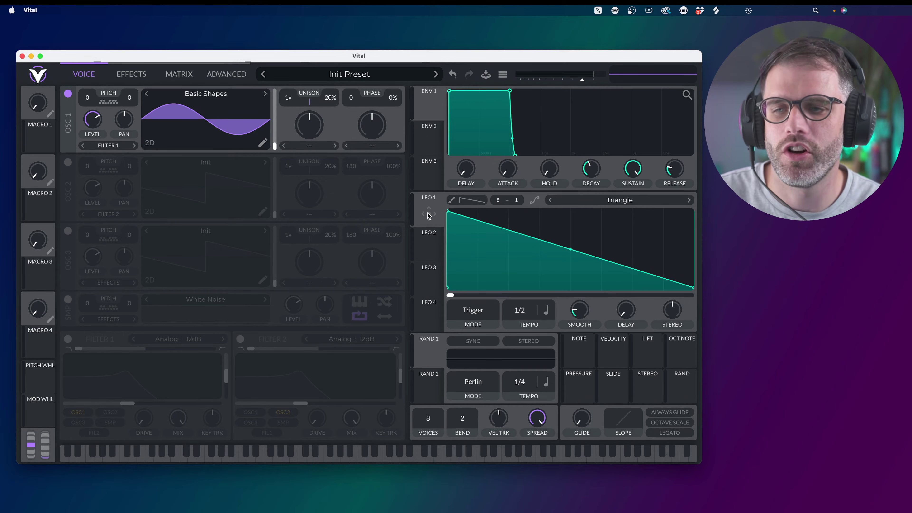
pyautogui.click(430, 251)
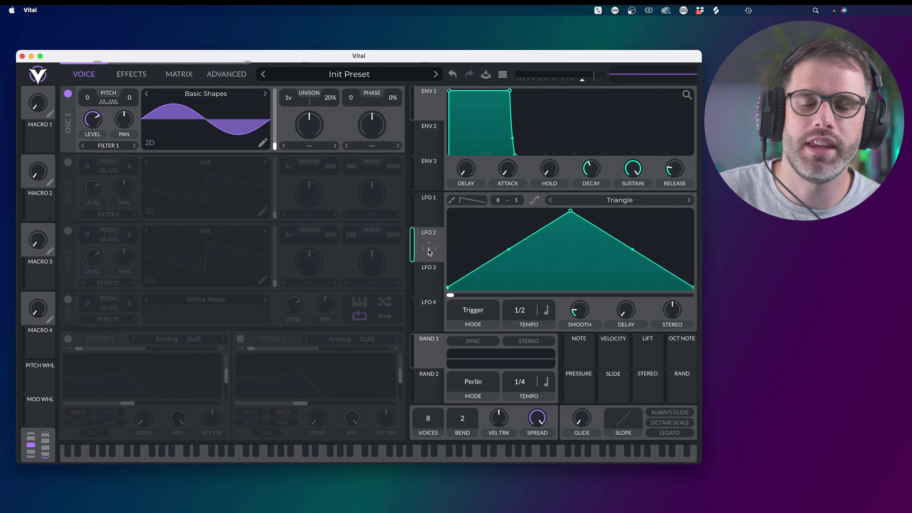
pyautogui.click(430, 211)
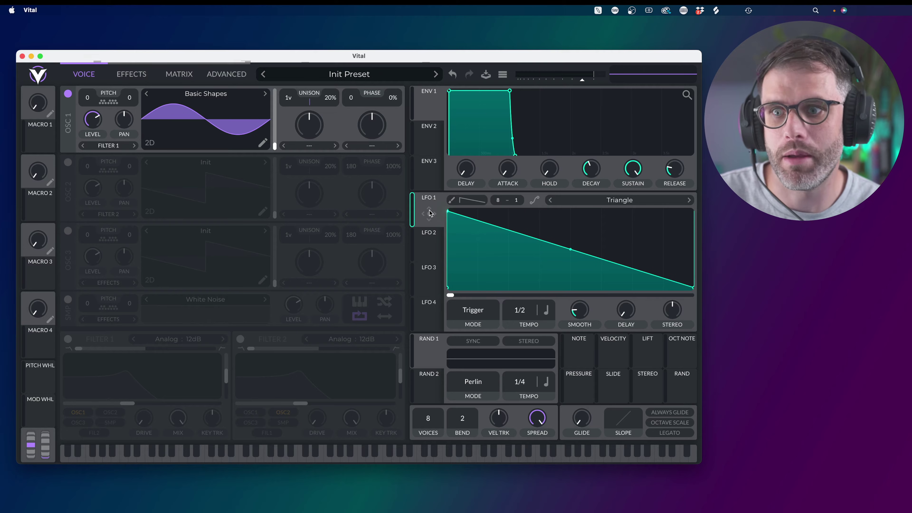
pyautogui.moveTo(430, 215); pyautogui.dragTo(87, 101)
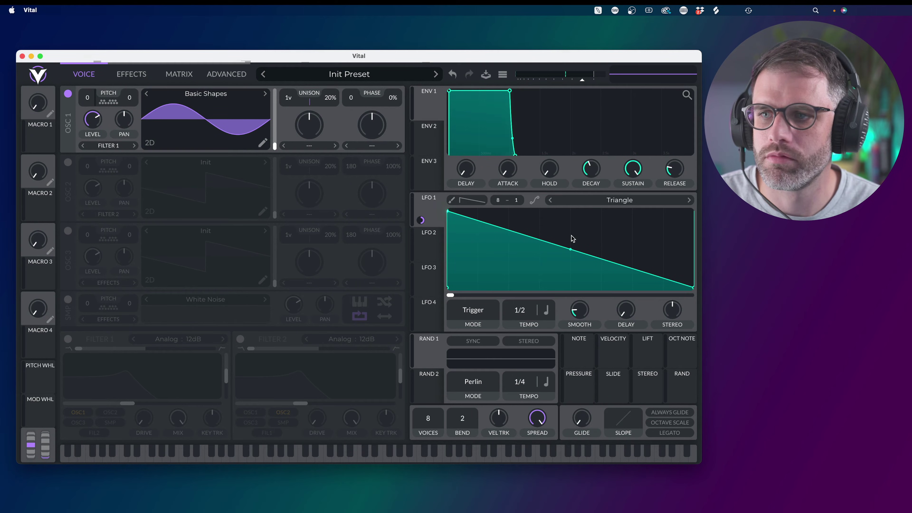
pyautogui.press('a')
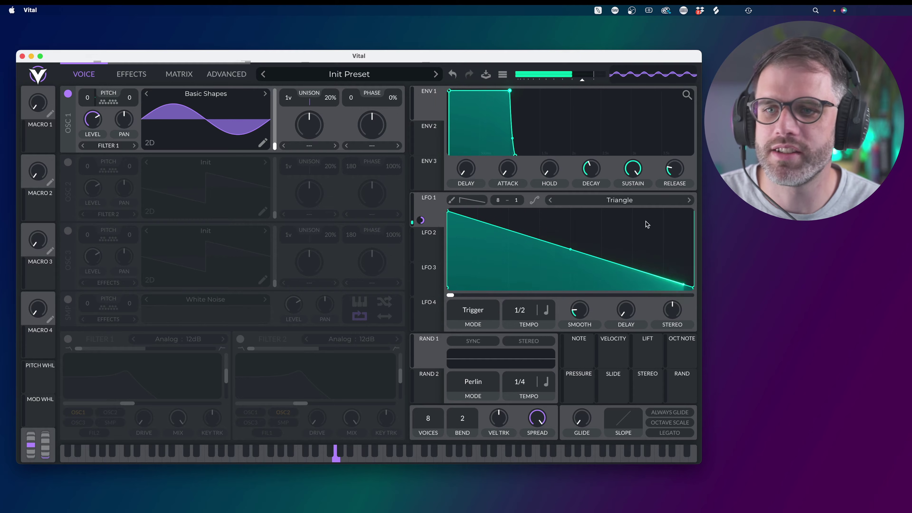
# Step: Set LFO 1 to Envelope mode and switch its rate from tempo divisions to Seconds
pyautogui.click(486, 321)
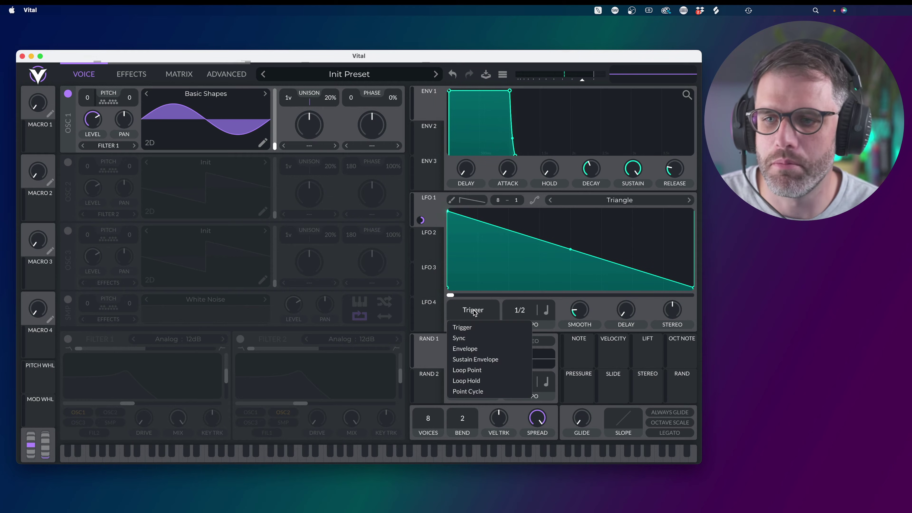
pyautogui.click(476, 349)
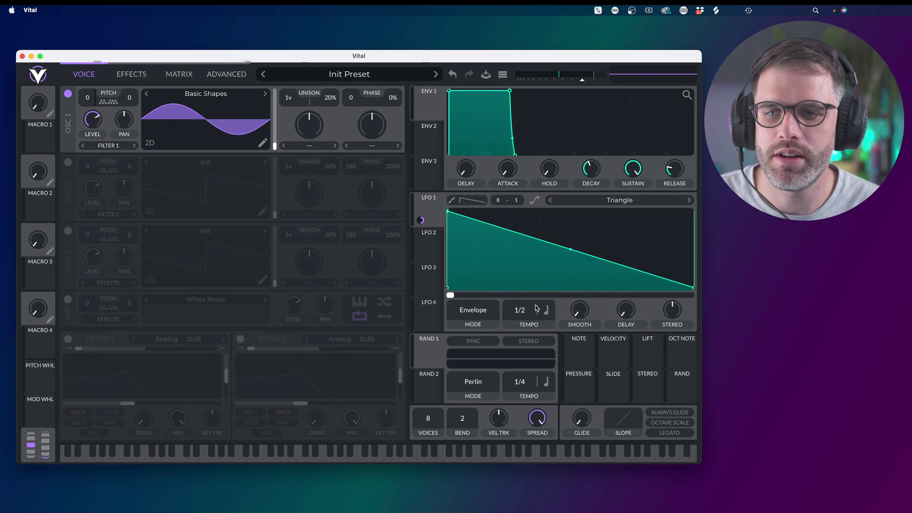
pyautogui.click(547, 313)
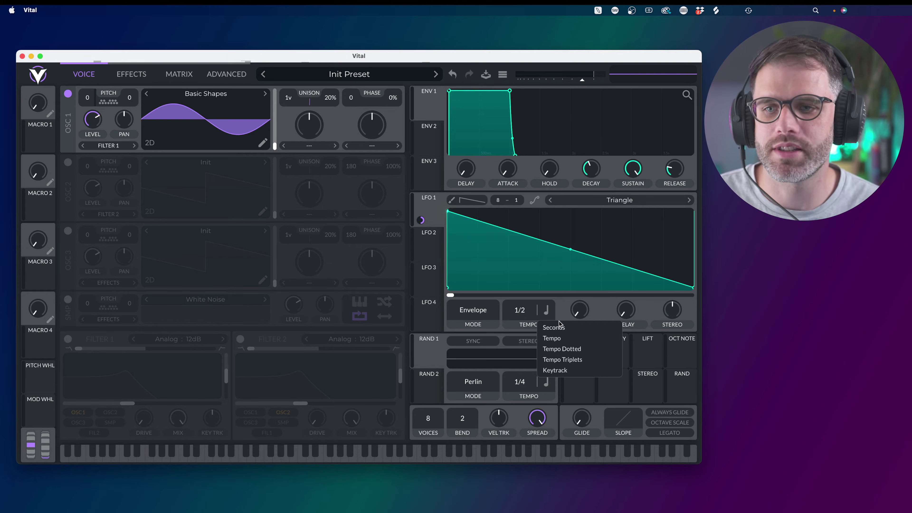
pyautogui.click(520, 311)
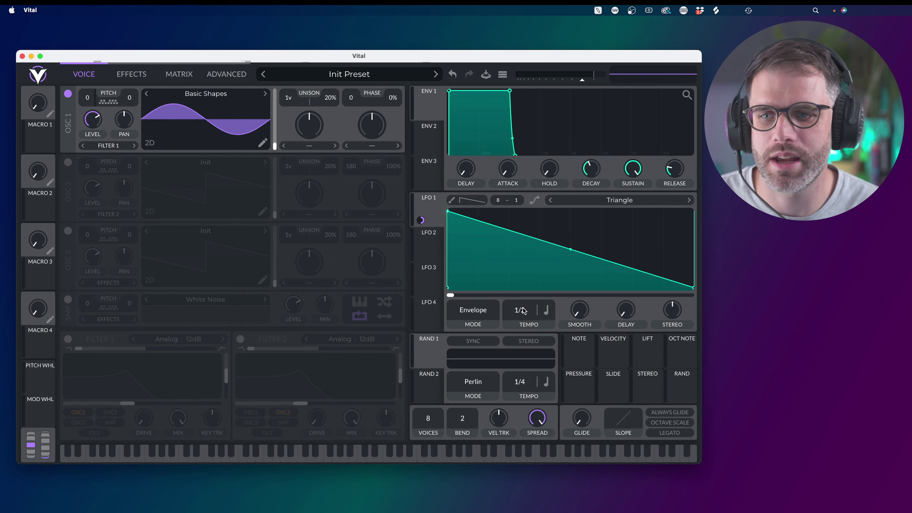
pyautogui.moveTo(519, 311); pyautogui.dragTo(524, 304)
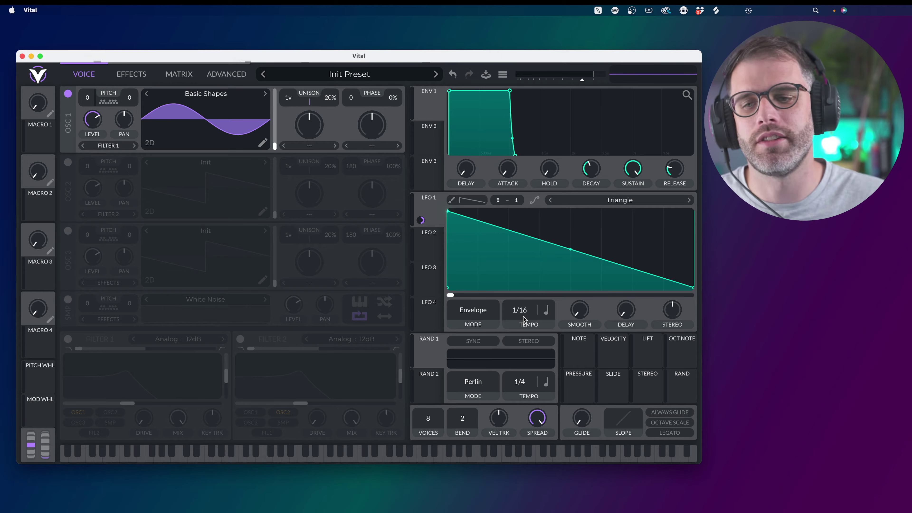
pyautogui.moveTo(523, 319)
pyautogui.mouseDown()
pyautogui.moveTo(518, 335)
pyautogui.moveTo(522, 326)
pyautogui.mouseUp()
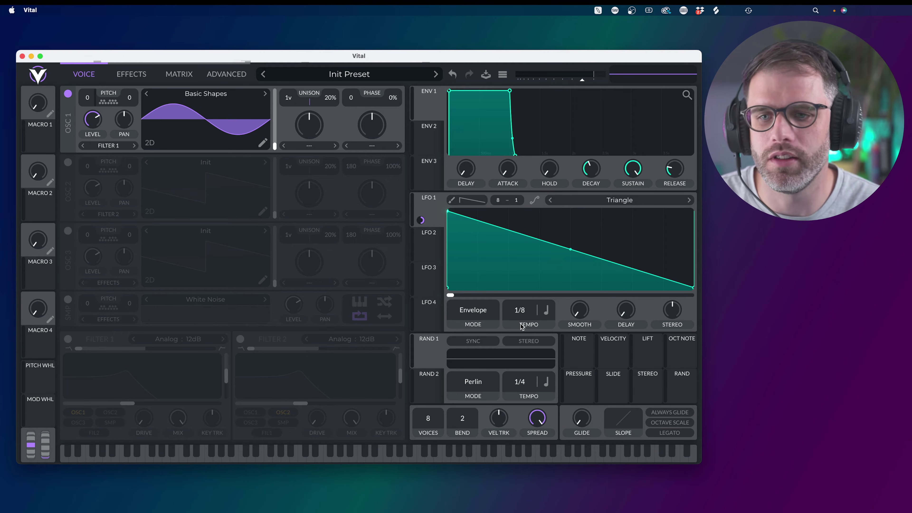
pyautogui.click(546, 310)
pyautogui.click(561, 326)
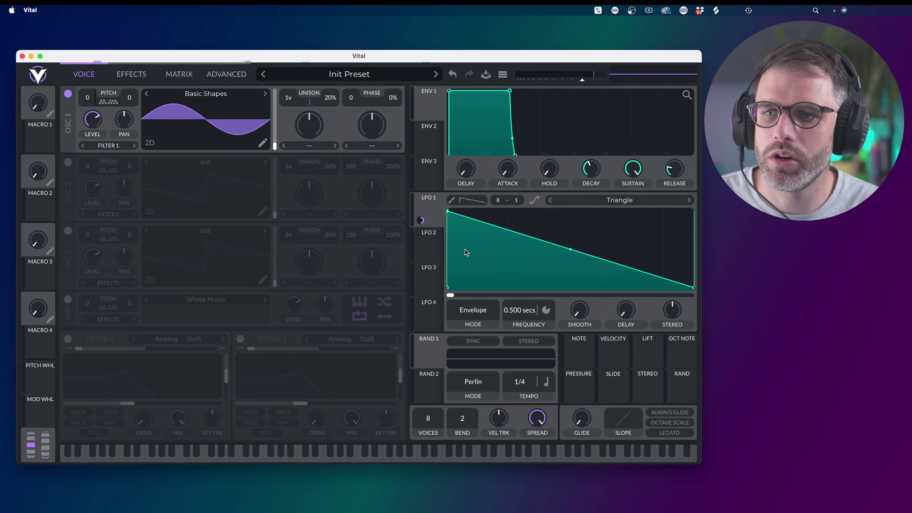
# Step: Add a point near the start of LFO 1's curve to form a steep initial drop to below half height, and audition it
pyautogui.doubleClick(454, 245)
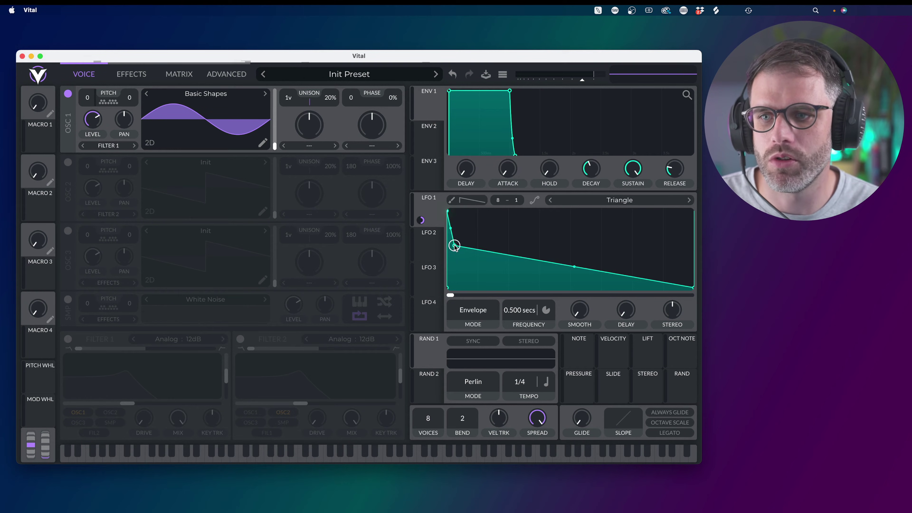
pyautogui.moveTo(454, 245); pyautogui.dragTo(455, 268)
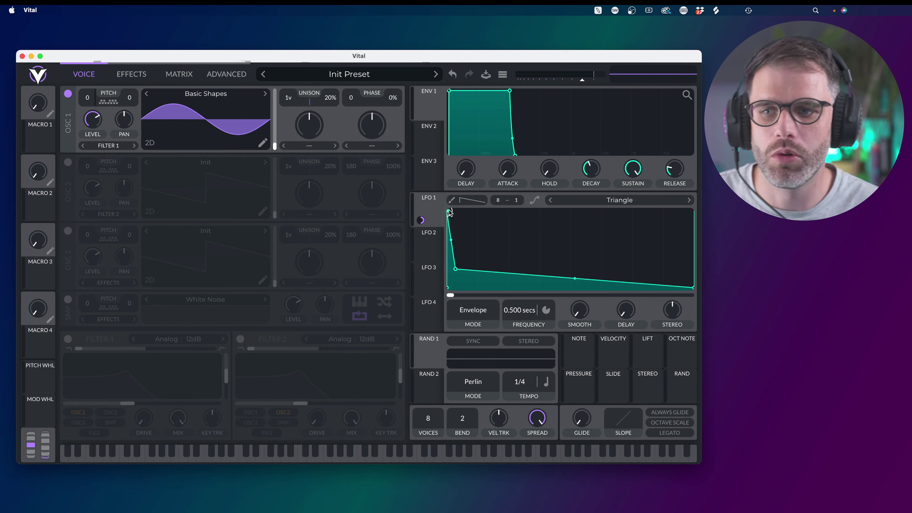
pyautogui.moveTo(455, 268); pyautogui.dragTo(454, 260)
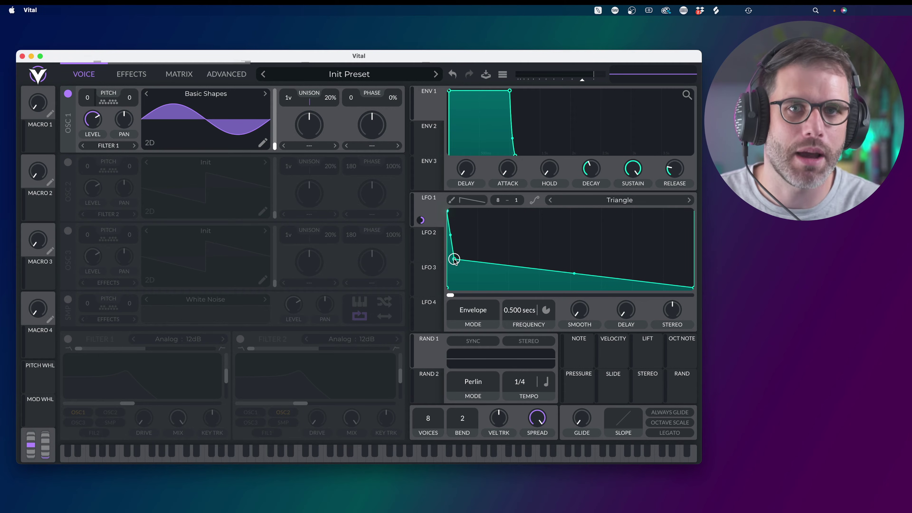
pyautogui.press('h')
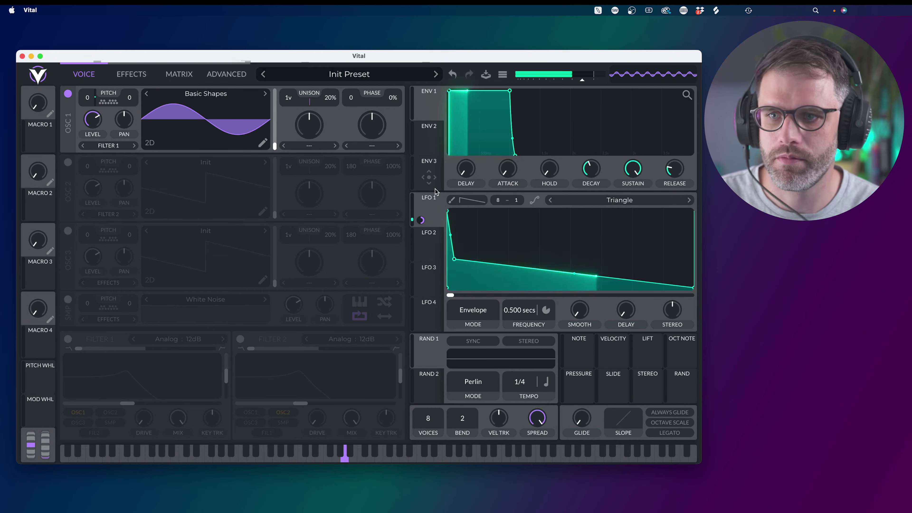
pyautogui.press('h')
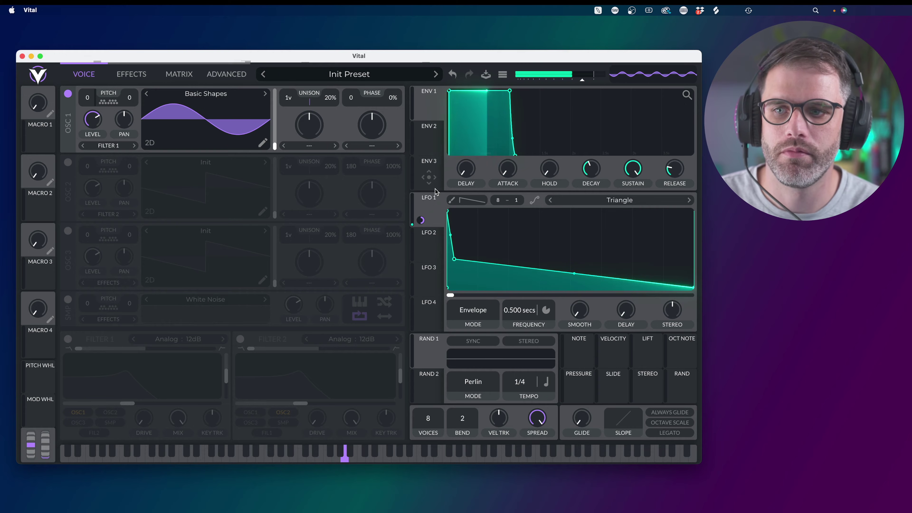
# Step: Add a second point just past the middle of LFO 1's curve to form a nearly flat plateau before the final fall
pyautogui.doubleClick(582, 262)
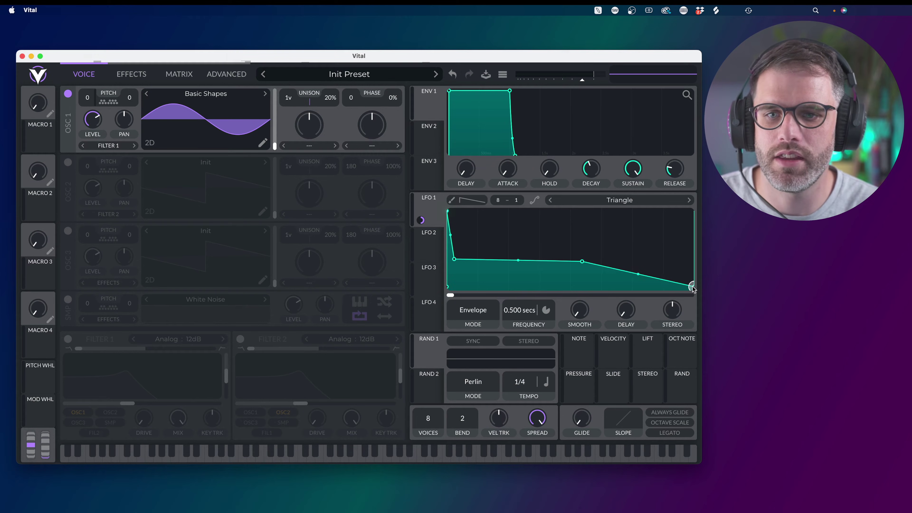
pyautogui.moveTo(693, 287)
pyautogui.mouseDown()
pyautogui.moveTo(690, 263)
pyautogui.moveTo(691, 287)
pyautogui.mouseUp()
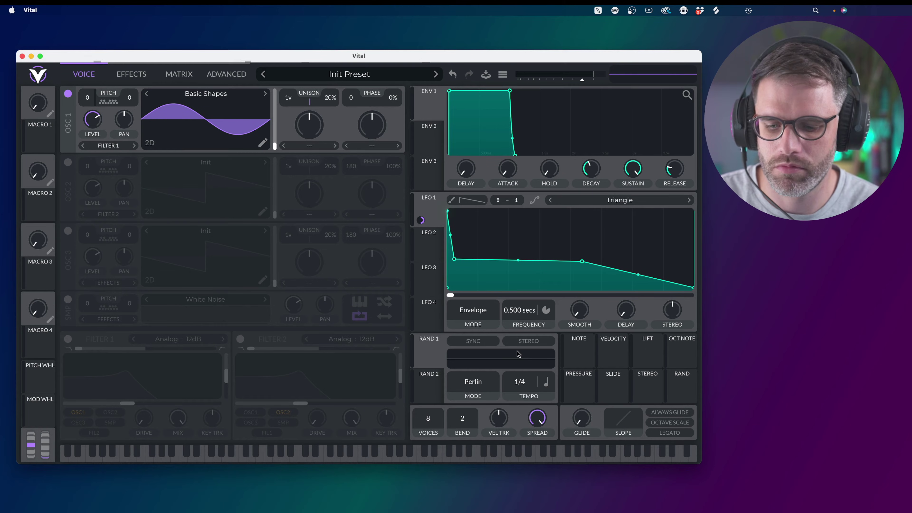
pyautogui.press('h')
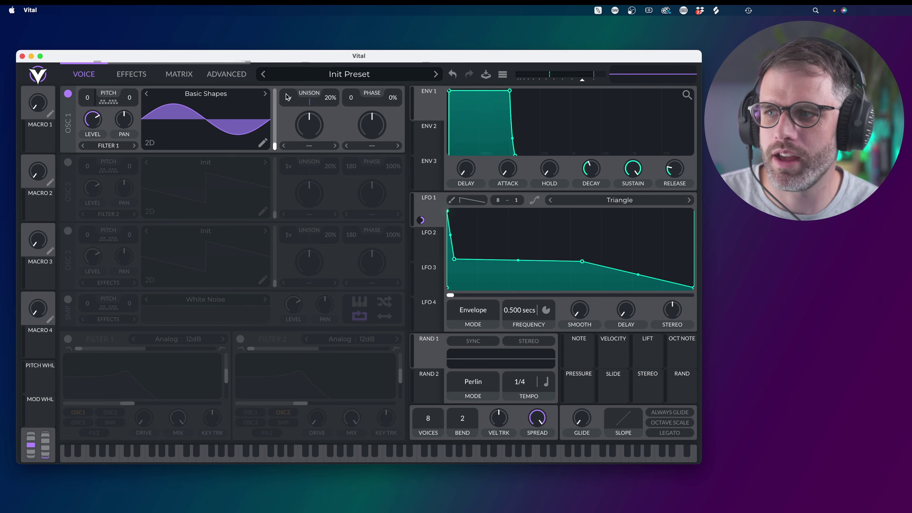
# Step: Turn off Note Track for oscillator 1 in the advanced options and return to the voice view
pyautogui.click(218, 74)
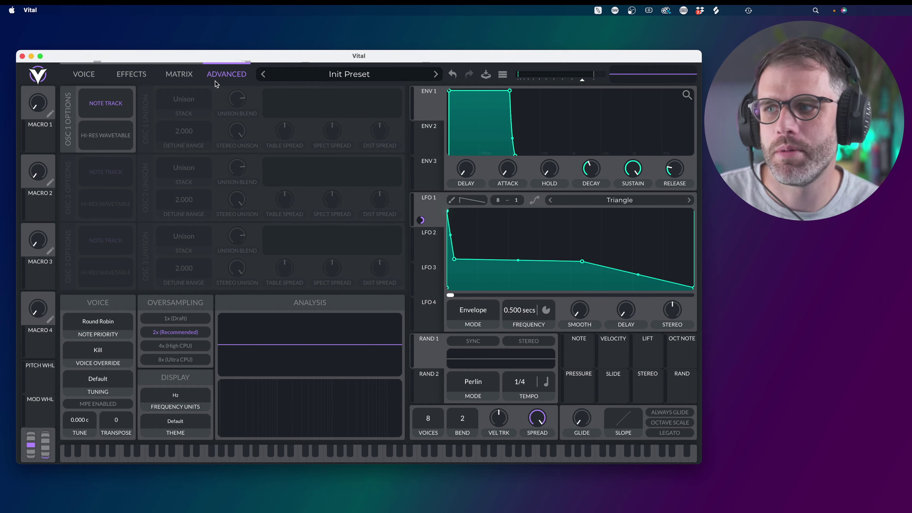
pyautogui.click(105, 103)
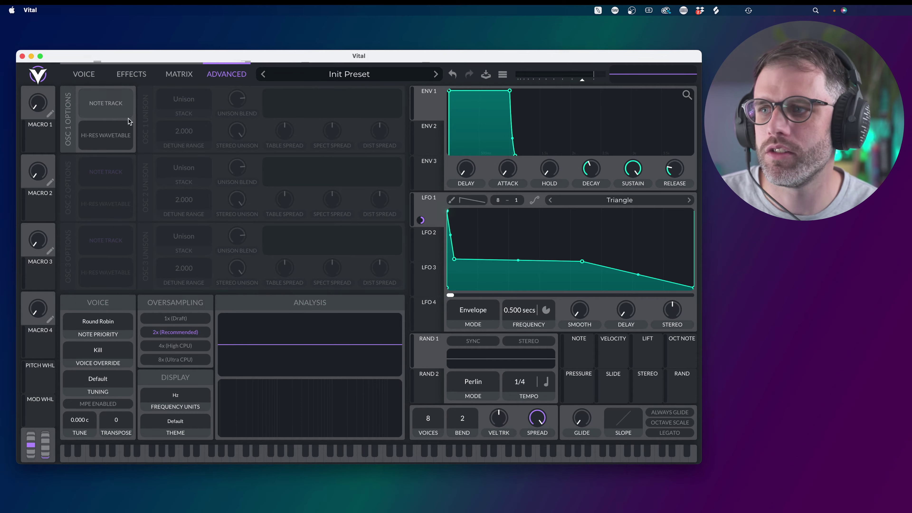
pyautogui.click(93, 77)
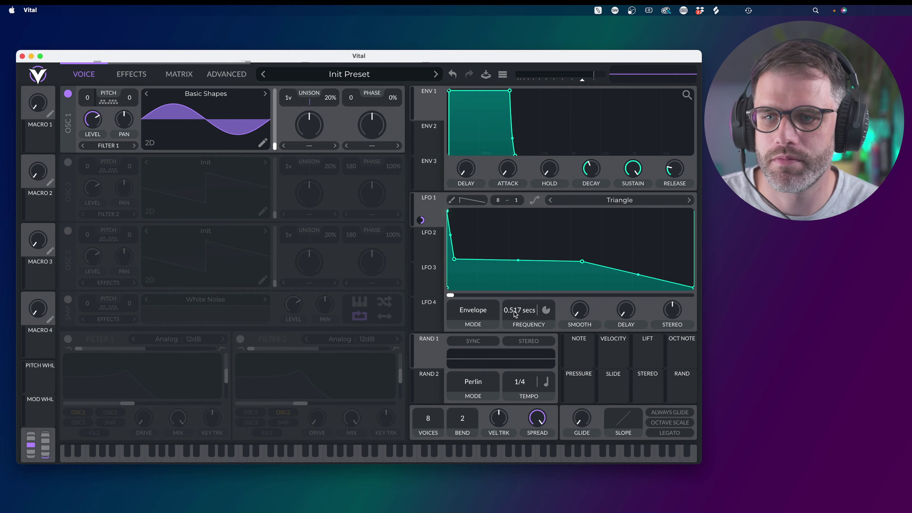
# Step: Set LFO 1's frequency to 0.182 secs and oscillator 1's transpose to -32
pyautogui.scroll(5, 516, 313)
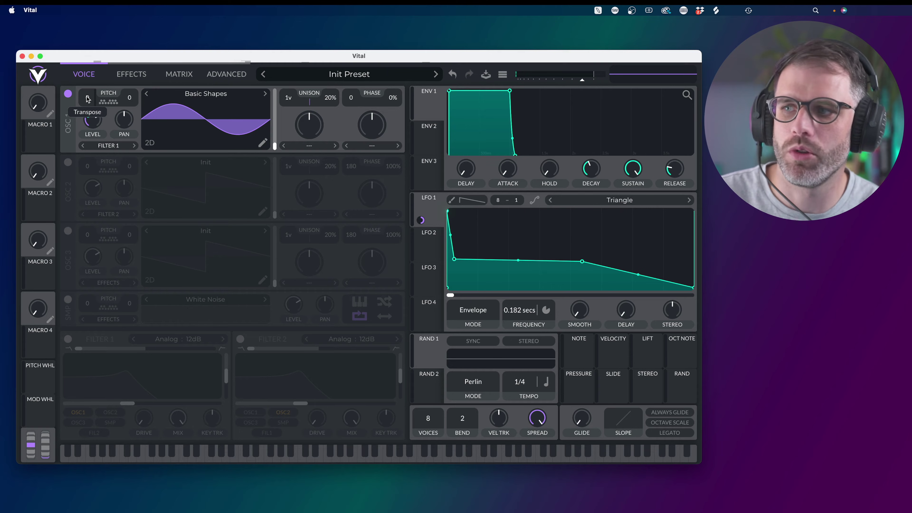
pyautogui.moveTo(88, 99); pyautogui.dragTo(87, 107)
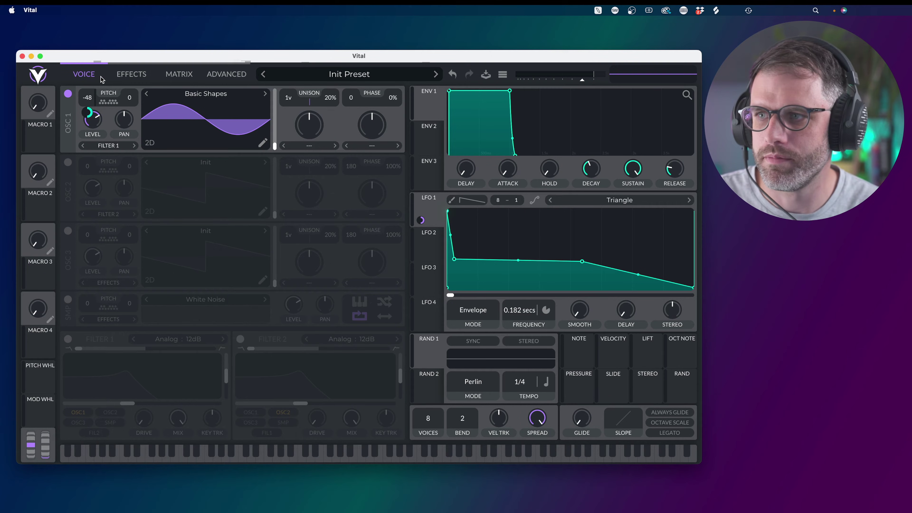
pyautogui.moveTo(88, 97); pyautogui.dragTo(96, 53)
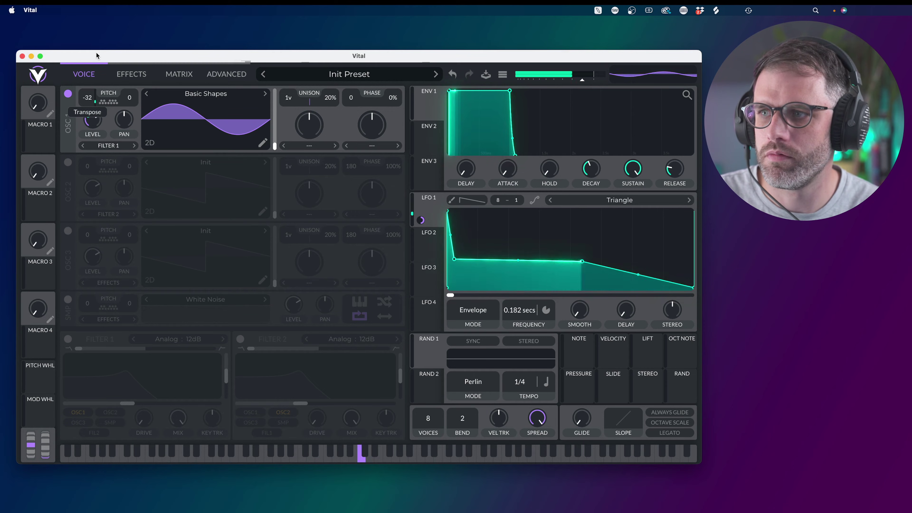
# Step: Reshape LFO 1's curve by raising the first point, moving the second point much earlier, and adding a low third point near the end
pyautogui.moveTo(454, 258); pyautogui.dragTo(455, 245)
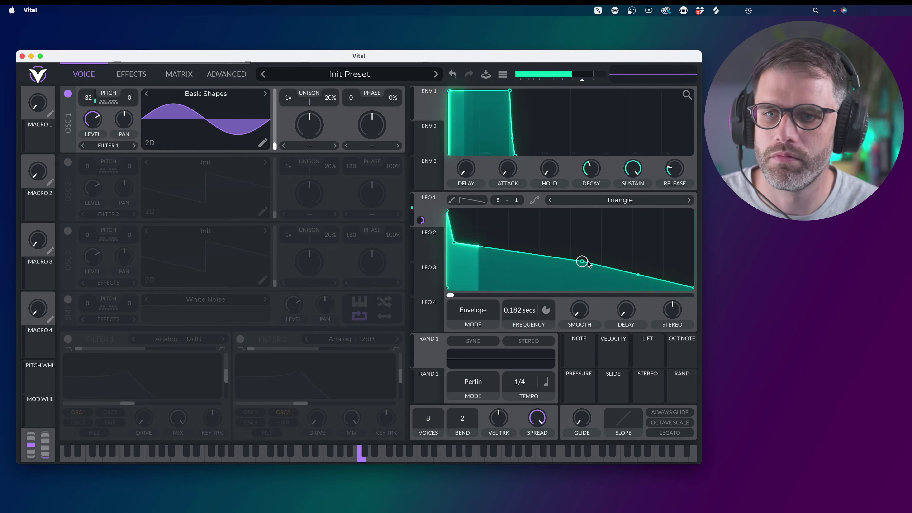
pyautogui.moveTo(588, 262); pyautogui.dragTo(508, 246)
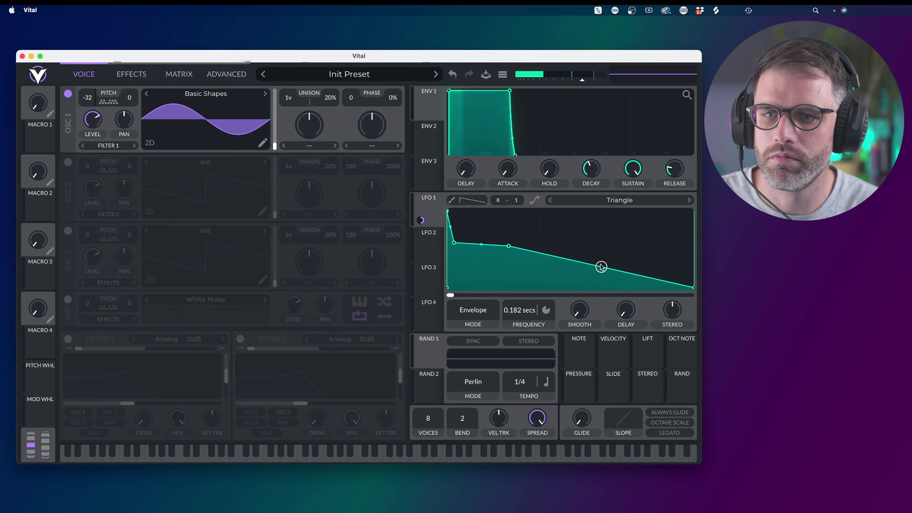
pyautogui.moveTo(600, 264); pyautogui.dragTo(662, 253)
pyautogui.doubleClick(637, 256)
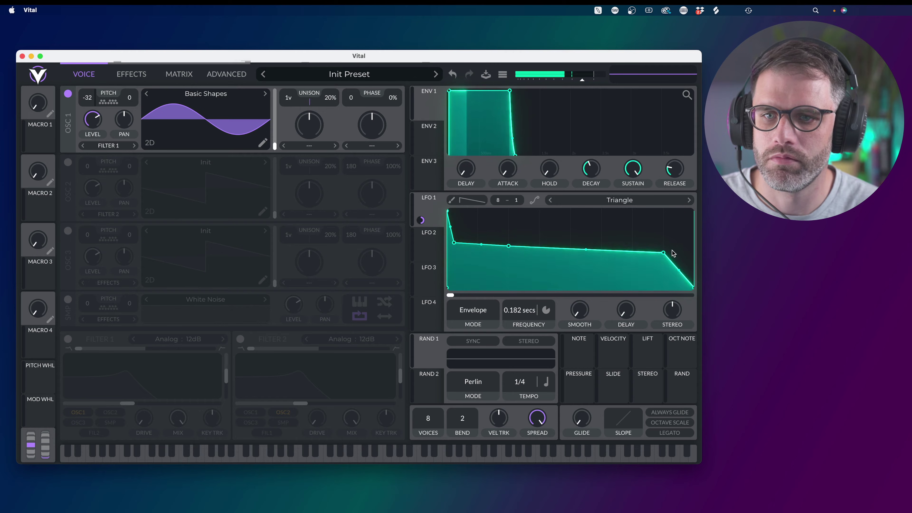
pyautogui.moveTo(664, 253); pyautogui.dragTo(665, 278)
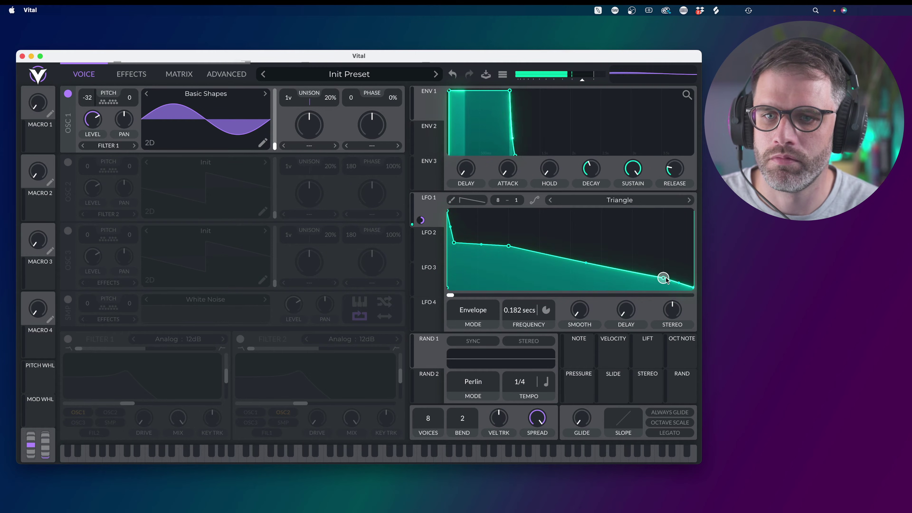
# Step: Raise the master output volume to about -1.7 dB and increase oscillator 1's level
pyautogui.moveTo(582, 81); pyautogui.dragTo(590, 82)
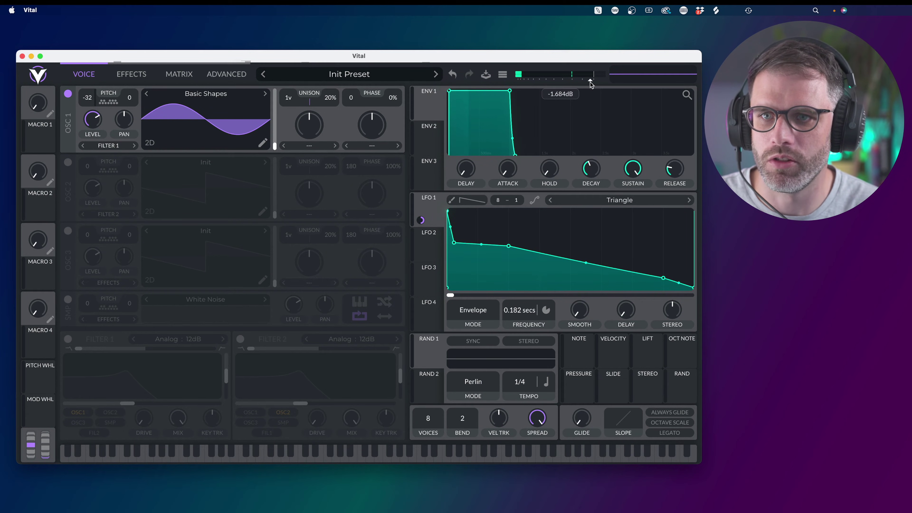
pyautogui.moveTo(88, 121)
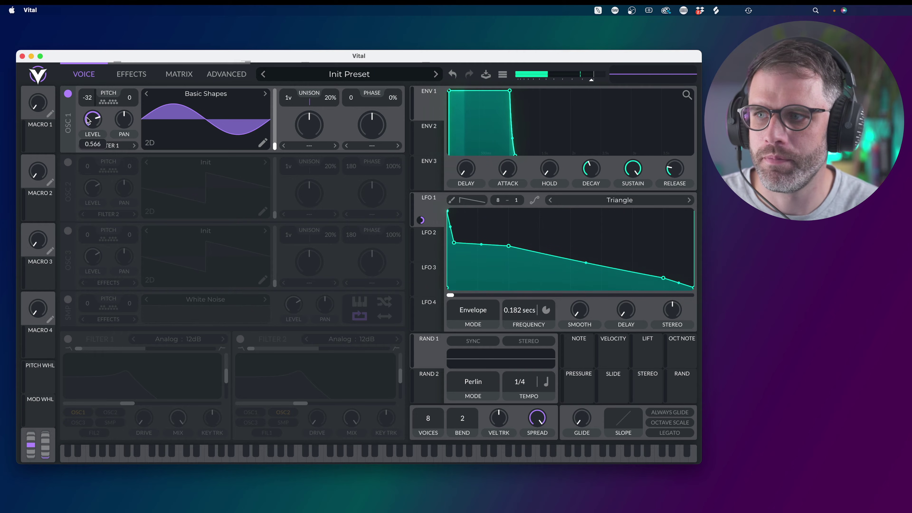
pyautogui.moveTo(87, 120); pyautogui.dragTo(88, 119)
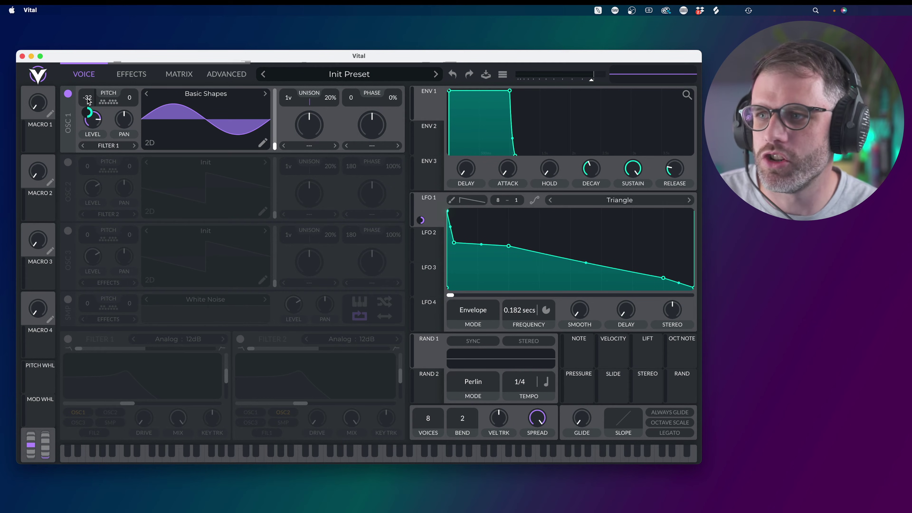
# Step: Set oscillator 1's transpose to -36
pyautogui.moveTo(88, 105); pyautogui.dragTo(91, 115)
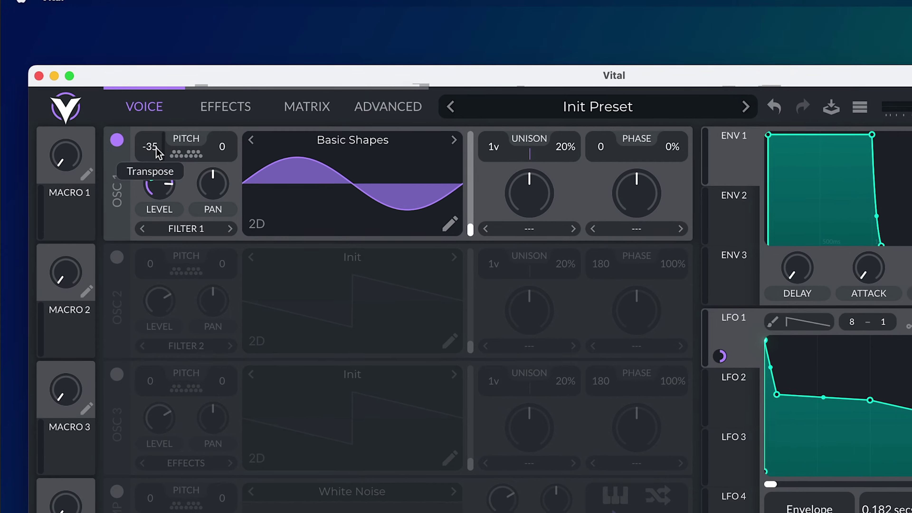
pyautogui.scroll(1, 94, 102)
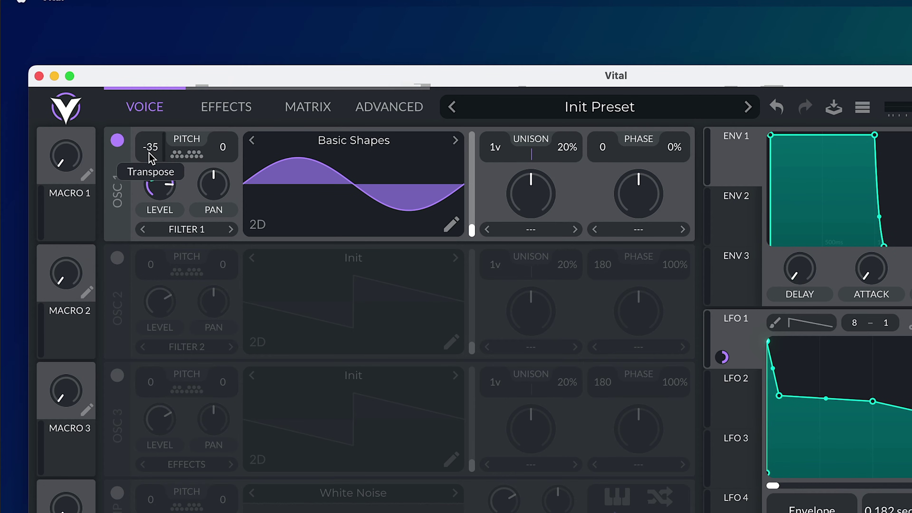
pyautogui.scroll(-1, 150, 159)
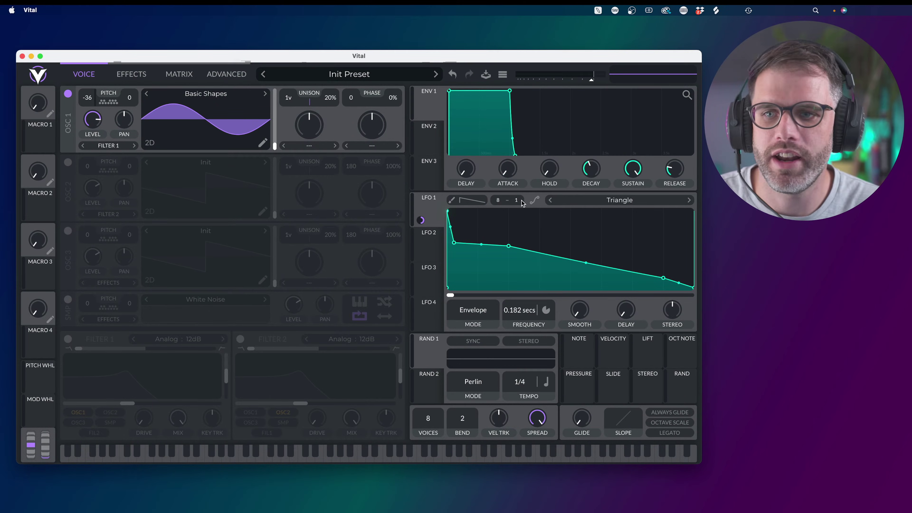
# Step: Set LFO 1's vertical grid to 12 divisions
pyautogui.click(431, 248)
pyautogui.click(430, 217)
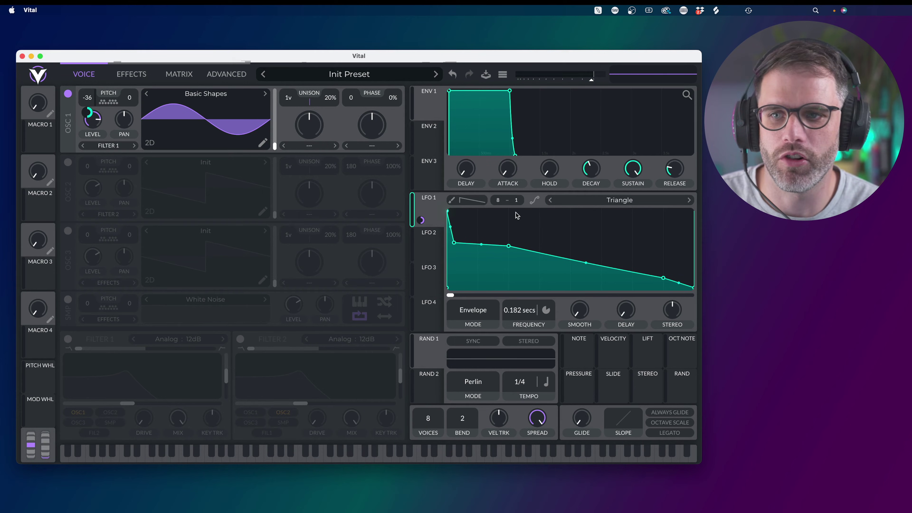
pyautogui.moveTo(516, 200); pyautogui.dragTo(523, 159)
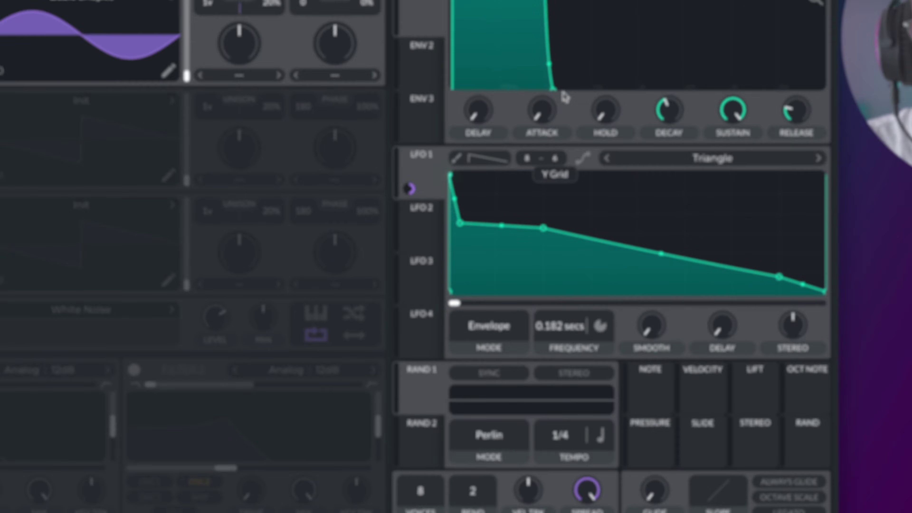
pyautogui.moveTo(565, 97); pyautogui.dragTo(575, 32)
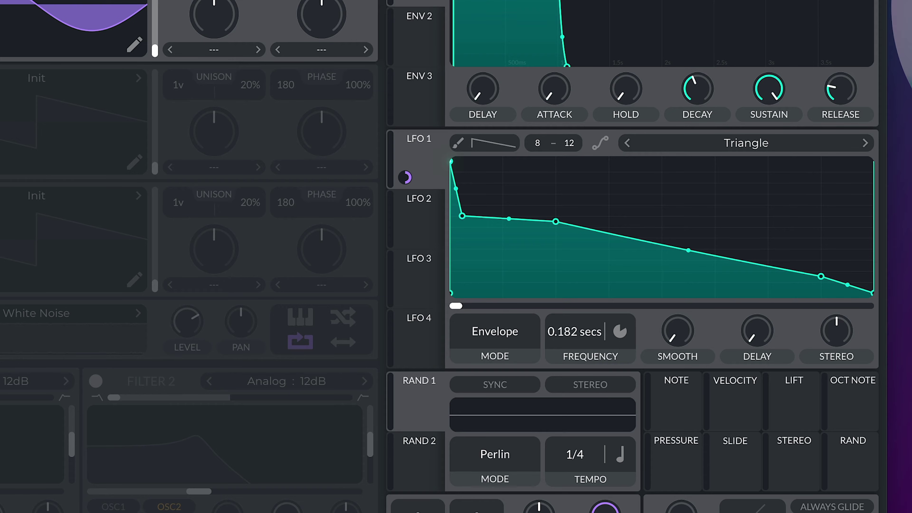
# Step: Add a full-height point five eighths along LFO 1's curve, drop the next point to zero, and try a vertical grid of 24
pyautogui.doubleClick(716, 175)
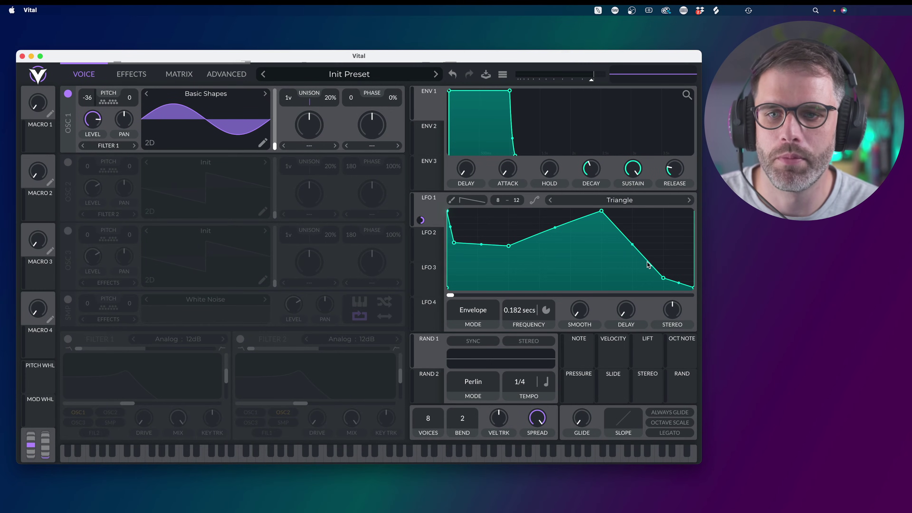
pyautogui.moveTo(664, 279); pyautogui.dragTo(666, 317)
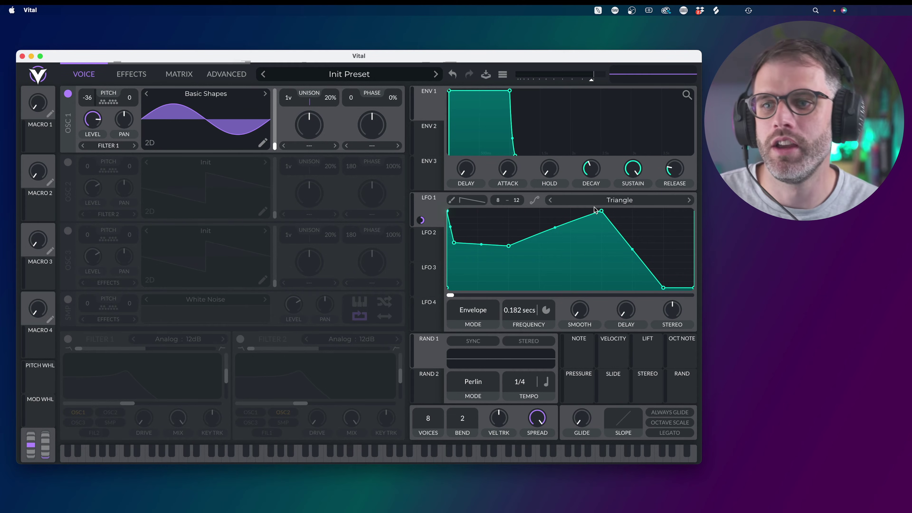
pyautogui.moveTo(517, 200); pyautogui.dragTo(521, 133)
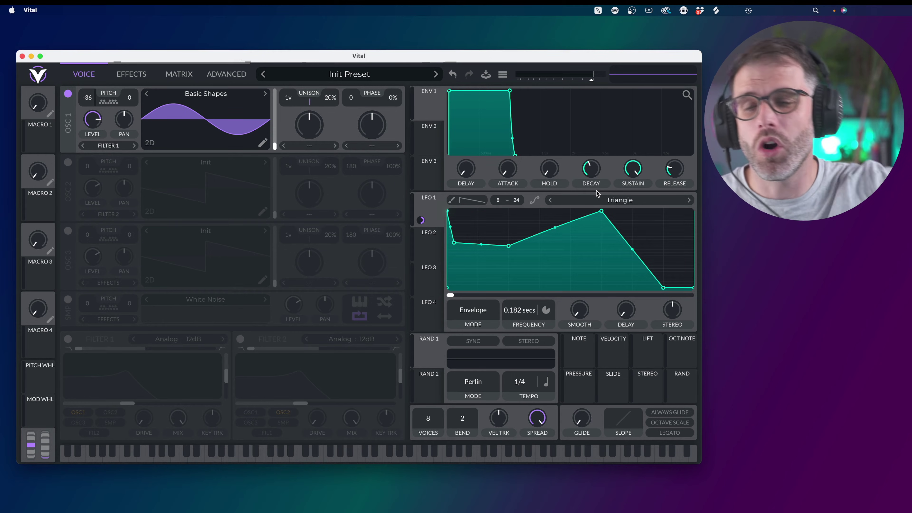
pyautogui.moveTo(517, 199); pyautogui.dragTo(521, 280)
# Step: Lower LFO 1's full-height point to just below half height and adjust the last low point, ending it at zero slightly earlier
pyautogui.moveTo(601, 210); pyautogui.dragTo(602, 256)
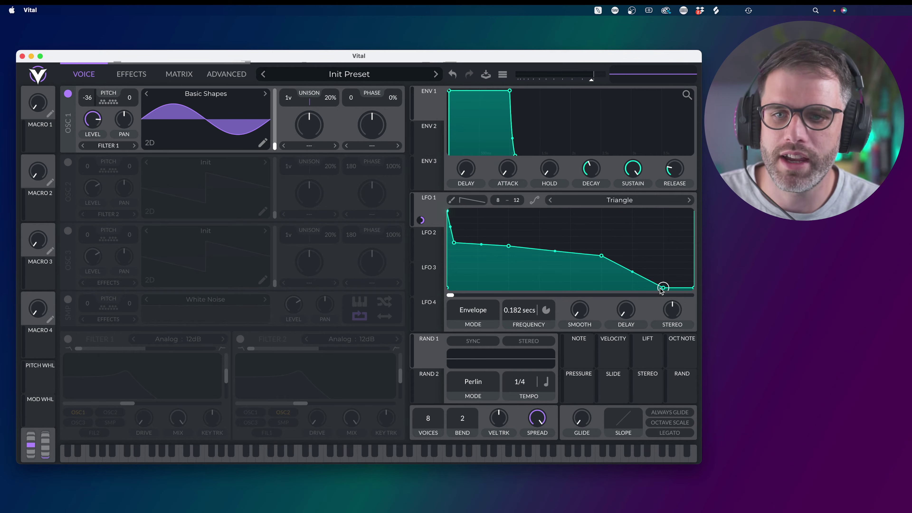
pyautogui.moveTo(662, 288); pyautogui.dragTo(662, 282)
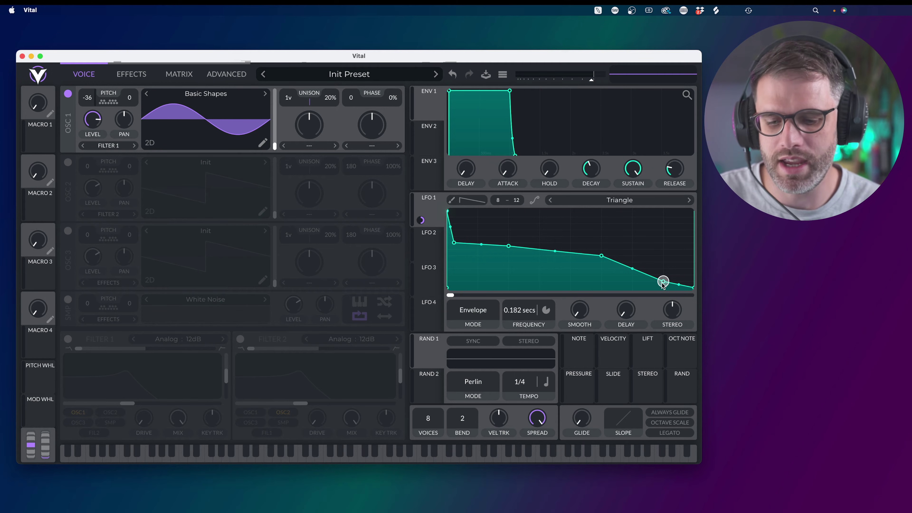
pyautogui.moveTo(663, 282); pyautogui.dragTo(658, 330)
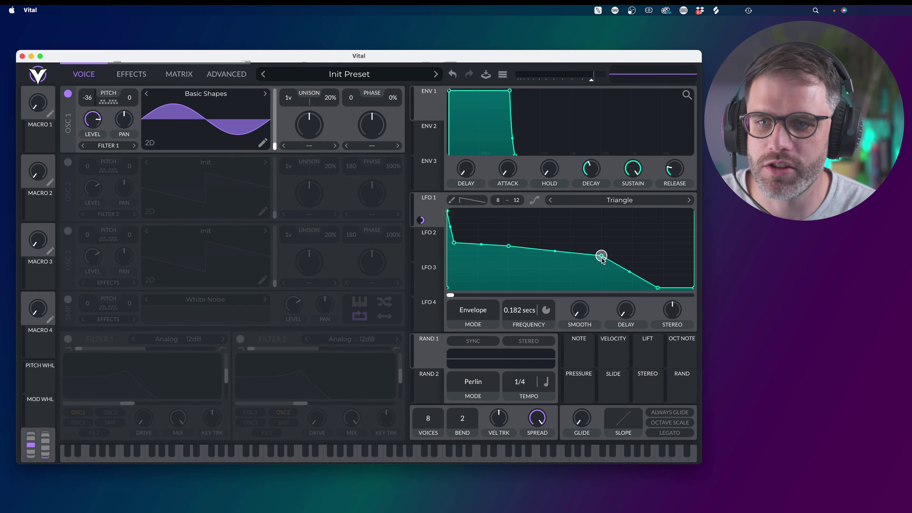
# Step: Flatten the tail of LFO 1's curve at half height by raising the five-eighths point, deleting the low point after it and lifting the end
pyautogui.moveTo(601, 256)
pyautogui.mouseDown()
pyautogui.moveTo(602, 287)
pyautogui.moveTo(601, 249)
pyautogui.mouseUp()
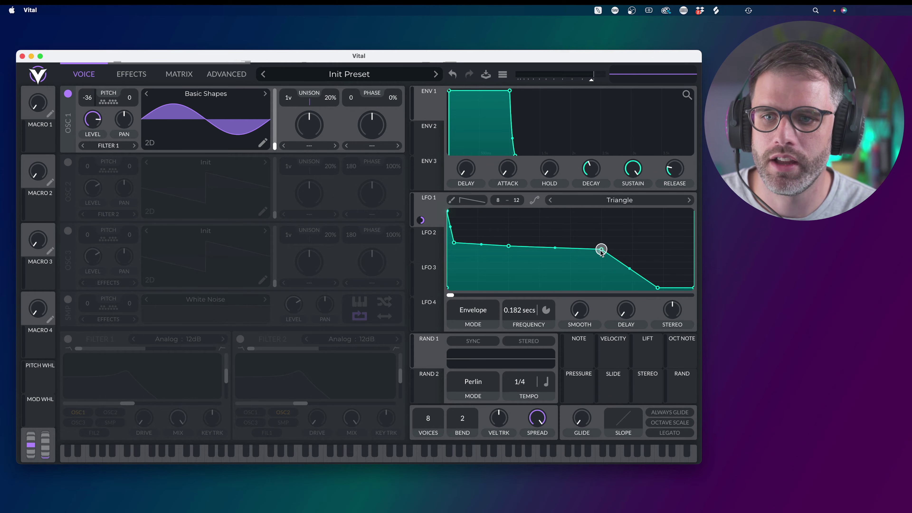
pyautogui.doubleClick(657, 287)
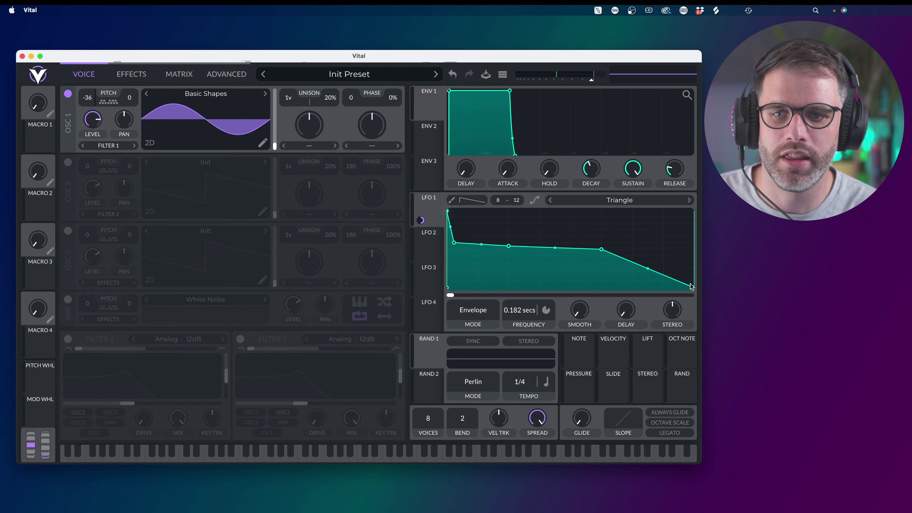
pyautogui.moveTo(693, 288); pyautogui.dragTo(691, 249)
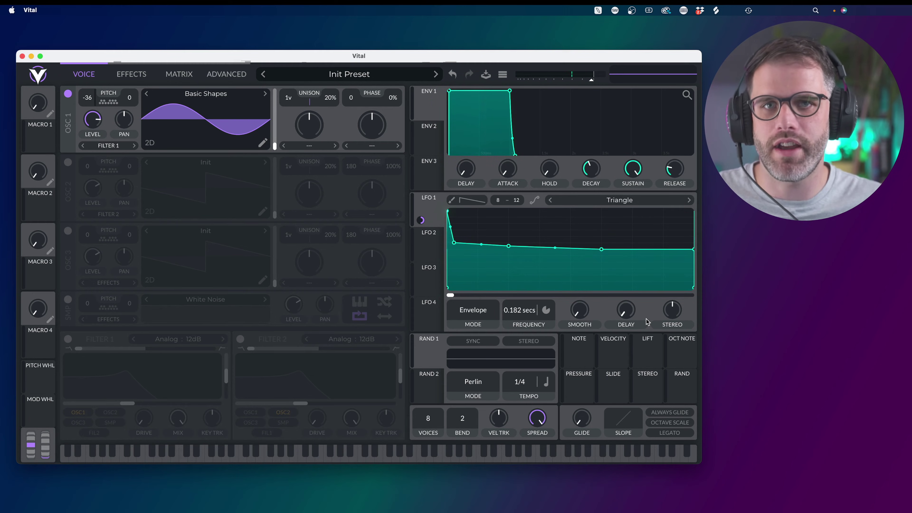
# Step: Add a two-thirds-height point one eighth along LFO 1's curve and bend its descent into a half-height tail starting midway
pyautogui.doubleClick(478, 230)
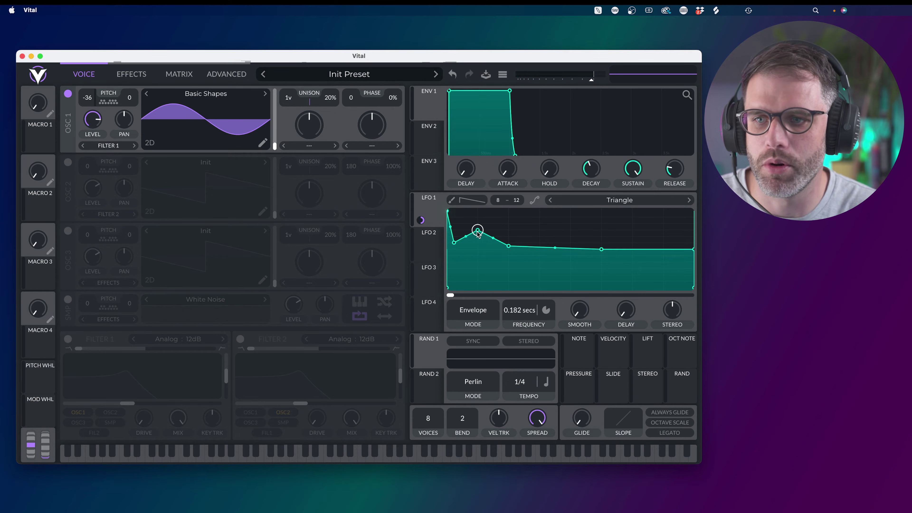
pyautogui.moveTo(478, 231); pyautogui.dragTo(685, 256)
pyautogui.moveTo(565, 256); pyautogui.dragTo(570, 249)
pyautogui.moveTo(684, 256); pyautogui.dragTo(682, 250)
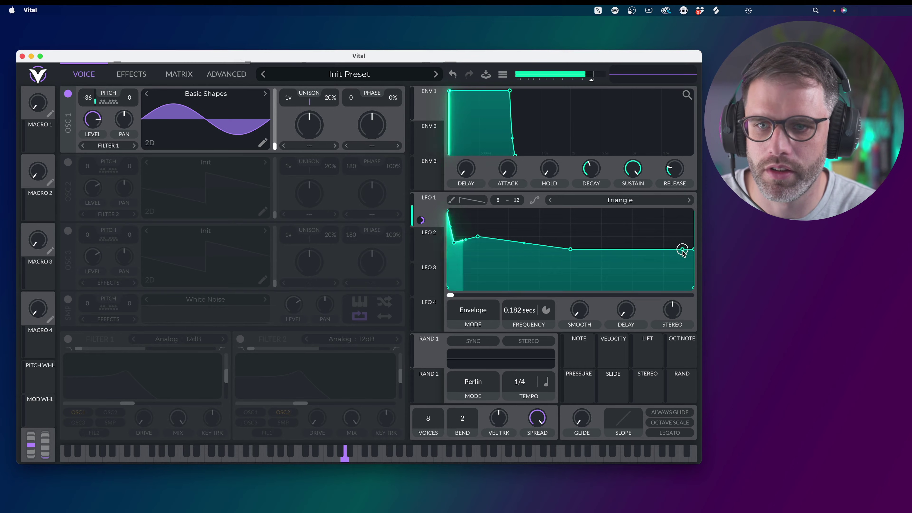
pyautogui.moveTo(524, 243); pyautogui.dragTo(524, 246)
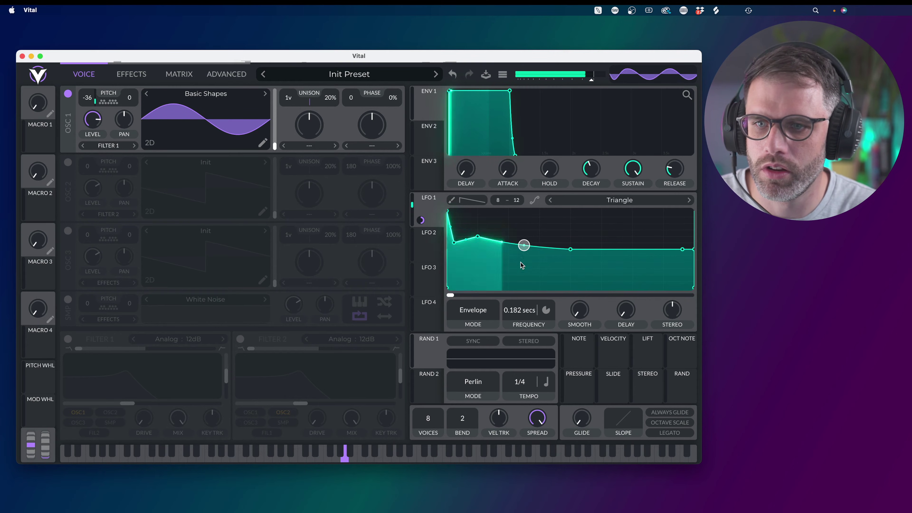
pyautogui.doubleClick(527, 274)
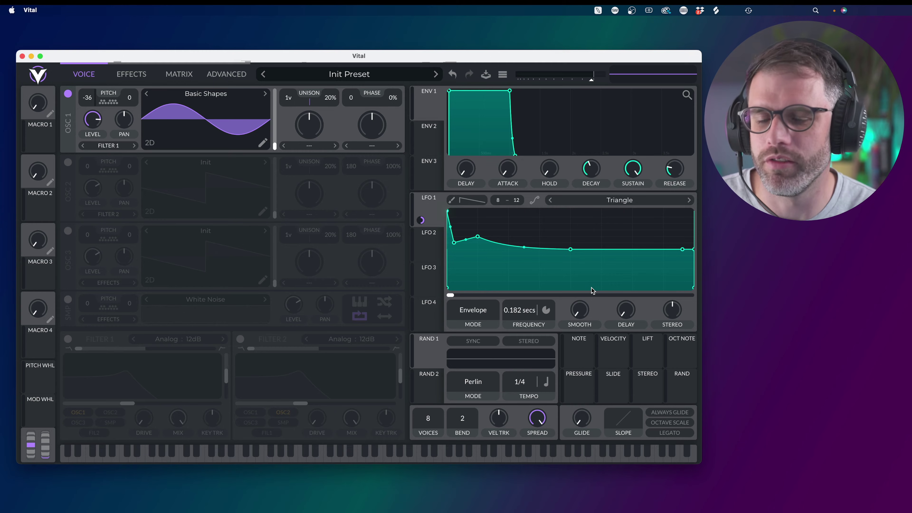
# Step: Set LFO 1's vertical grid to 24 and lower the curve's middle point to quarter height
pyautogui.moveTo(517, 201); pyautogui.dragTo(525, 7)
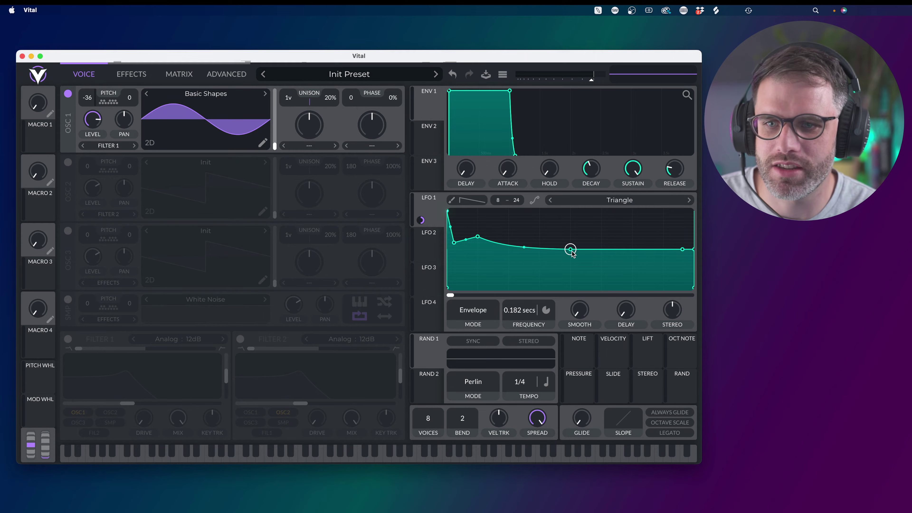
pyautogui.moveTo(570, 249); pyautogui.dragTo(572, 312)
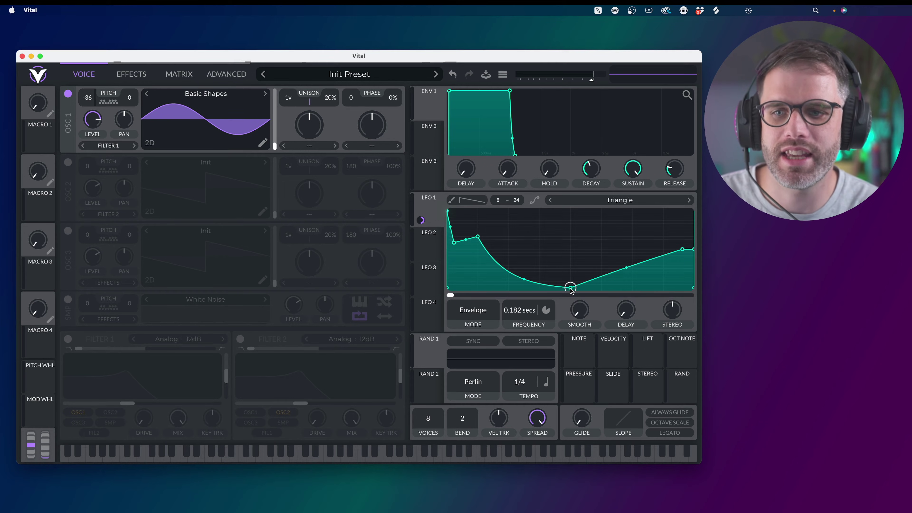
pyautogui.moveTo(571, 288); pyautogui.dragTo(571, 269)
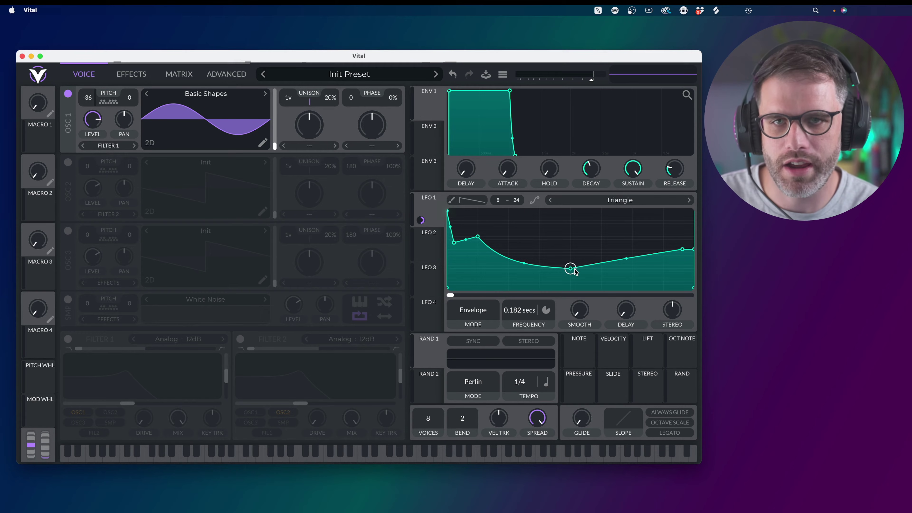
# Step: Add a half-height point three eighths along LFO 1's curve and level the two earlier points with it
pyautogui.doubleClick(540, 269)
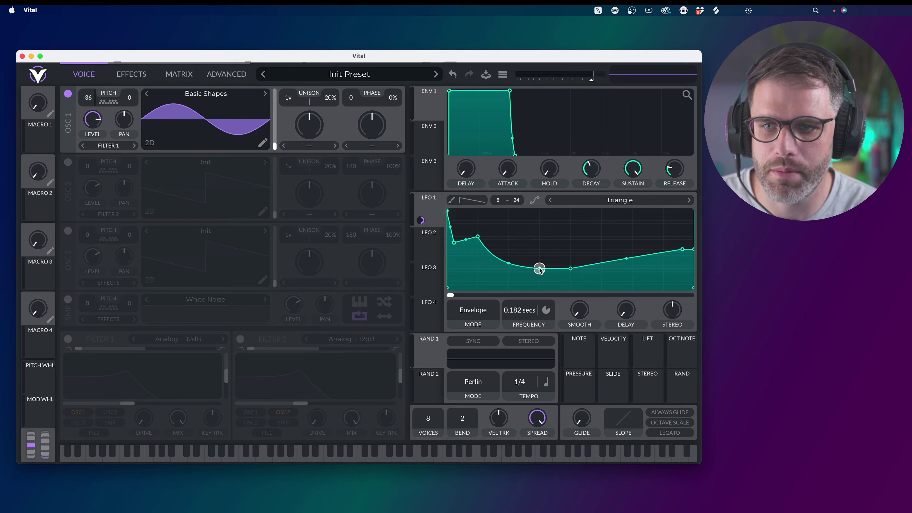
pyautogui.moveTo(540, 270); pyautogui.dragTo(540, 251)
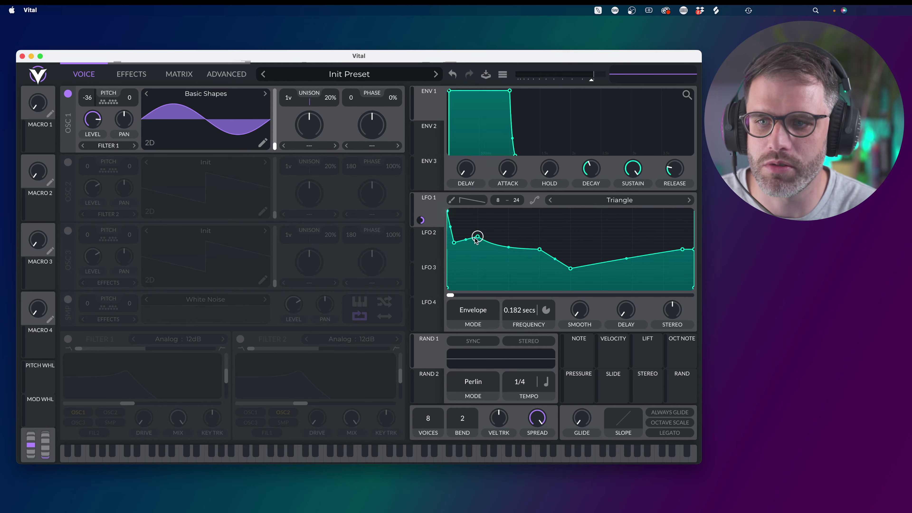
pyautogui.moveTo(453, 245); pyautogui.dragTo(477, 249)
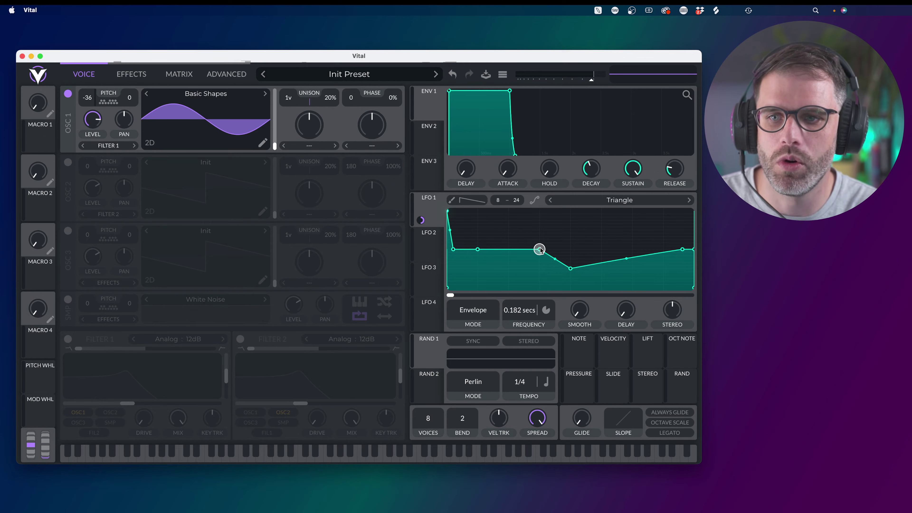
# Step: Raise LFO 1's three-eighths point to three-quarter height and relocate the quarter-height dip from the middle to seven eighths along
pyautogui.moveTo(541, 251); pyautogui.dragTo(541, 243)
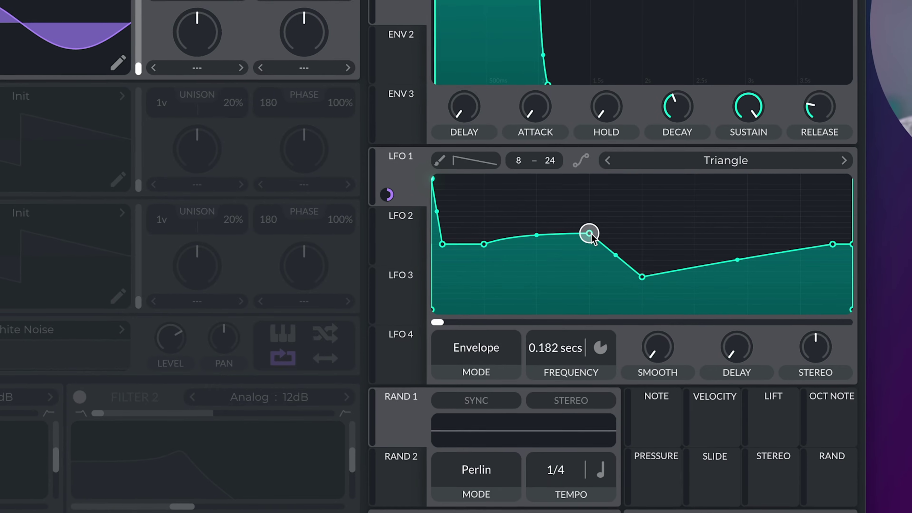
pyautogui.moveTo(591, 227); pyautogui.dragTo(591, 211)
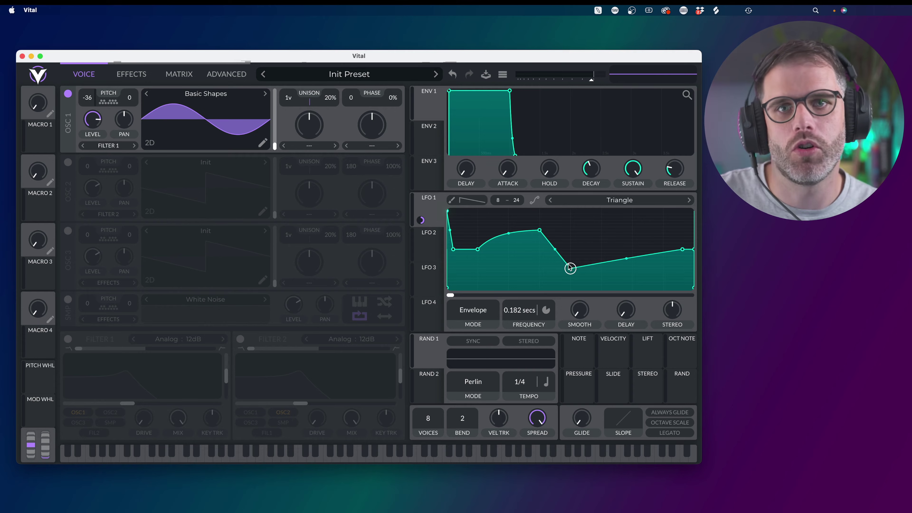
pyautogui.doubleClick(664, 268)
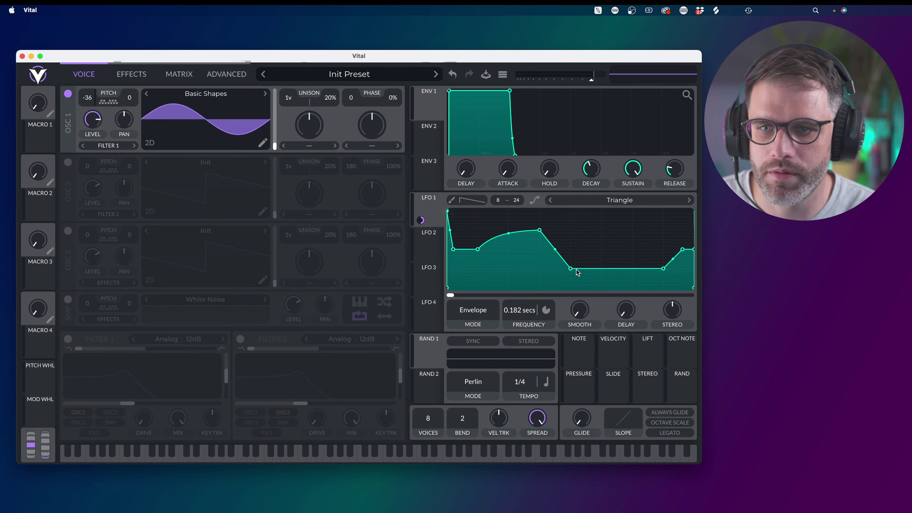
pyautogui.doubleClick(570, 269)
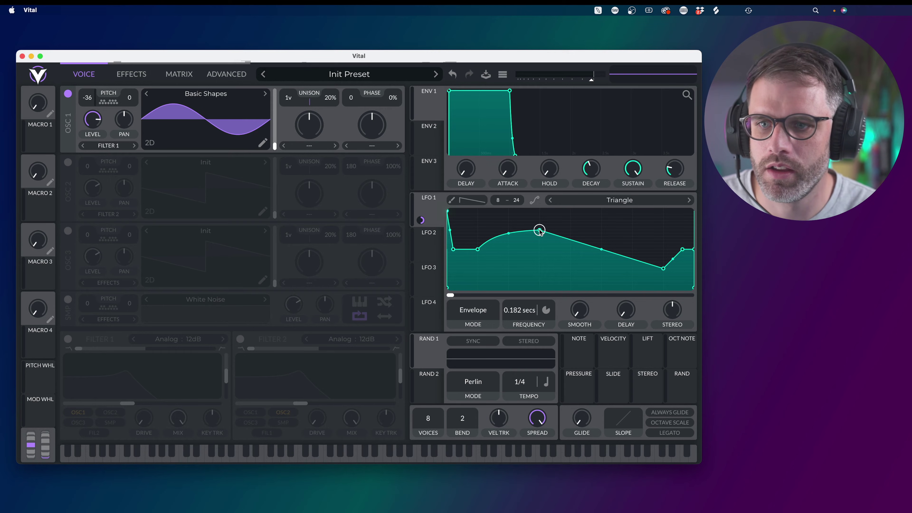
# Step: Rework the start of LFO 1's curve so the first drop lands at three-quarter height and stays flat up to the three-eighths point
pyautogui.doubleClick(454, 249)
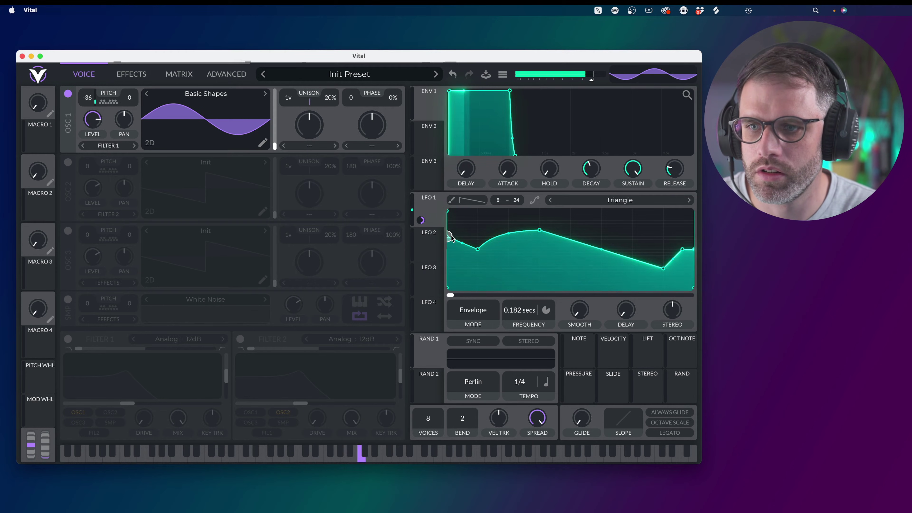
pyautogui.moveTo(450, 237); pyautogui.dragTo(454, 230)
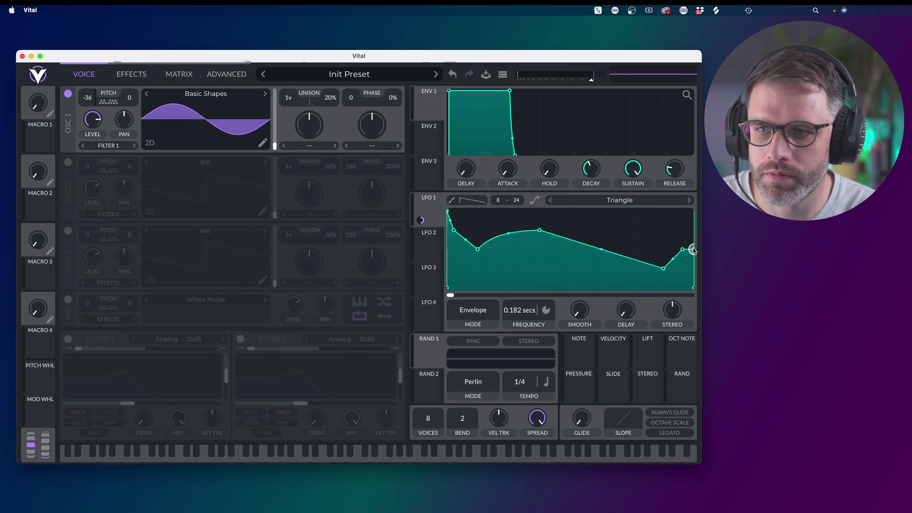
pyautogui.moveTo(478, 249); pyautogui.dragTo(476, 230)
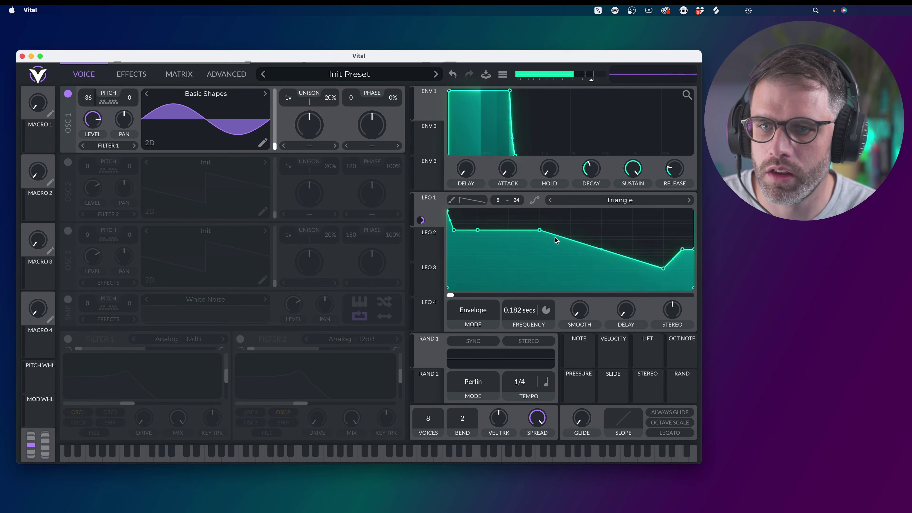
# Step: Lower LFO 1's three-eighths point to half height and curve the slopes down into a flat quarter-height tail
pyautogui.moveTo(682, 249); pyautogui.dragTo(694, 268)
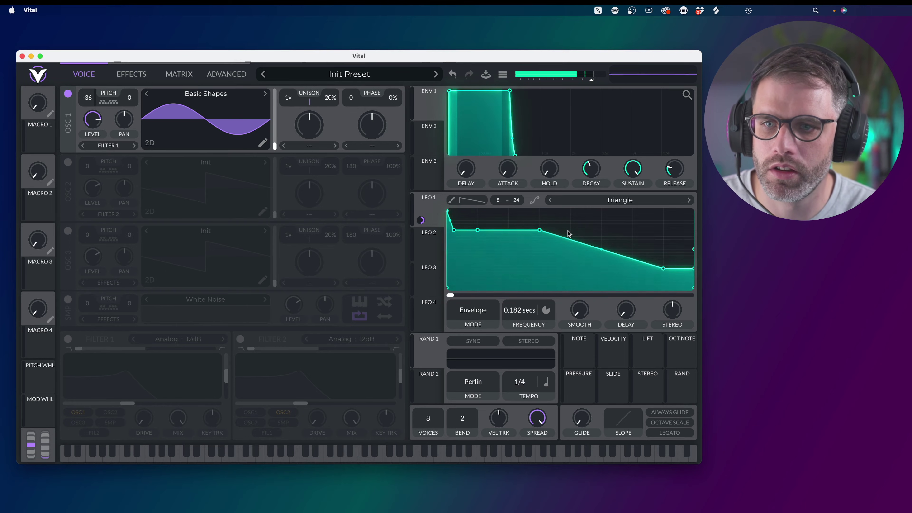
pyautogui.moveTo(601, 249); pyautogui.dragTo(600, 271)
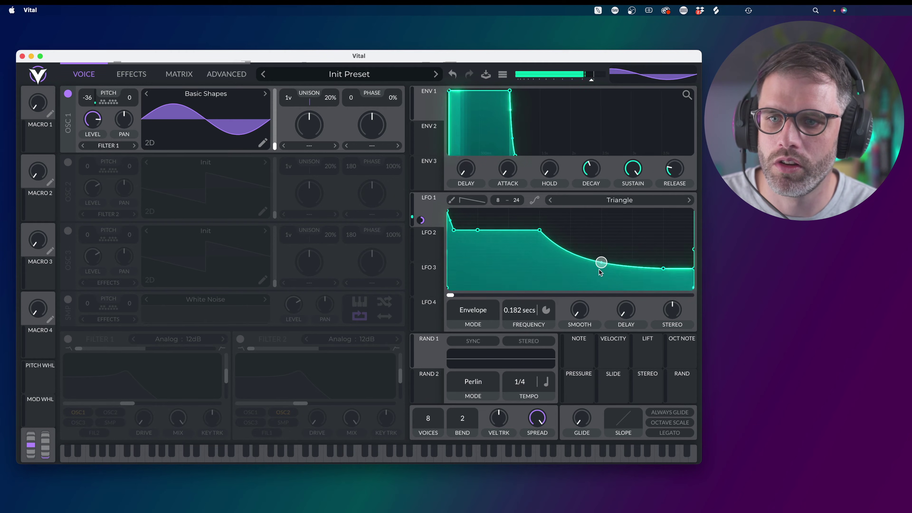
pyautogui.doubleClick(600, 264)
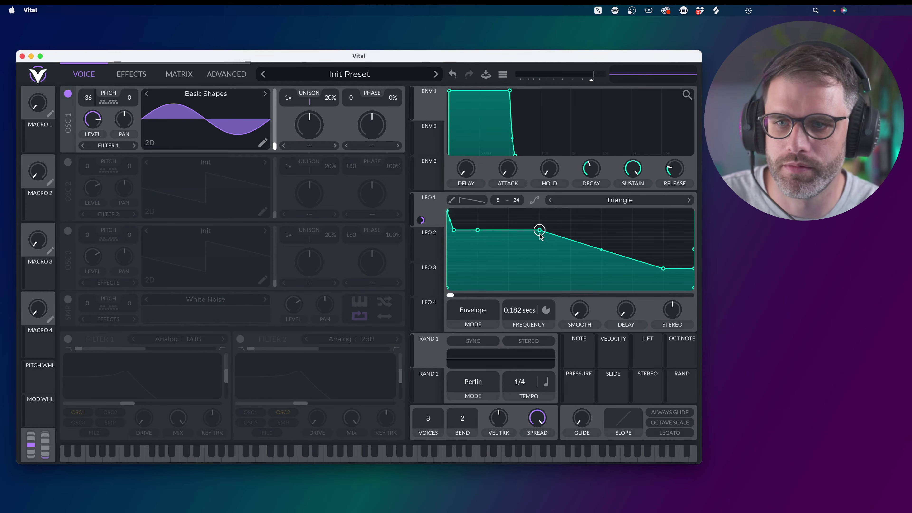
pyautogui.moveTo(540, 233); pyautogui.dragTo(539, 250)
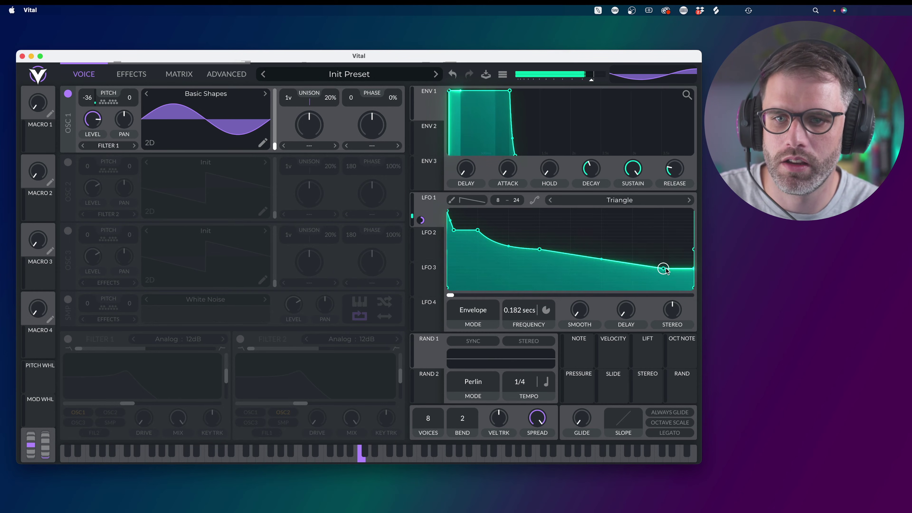
pyautogui.moveTo(597, 259); pyautogui.dragTo(593, 300)
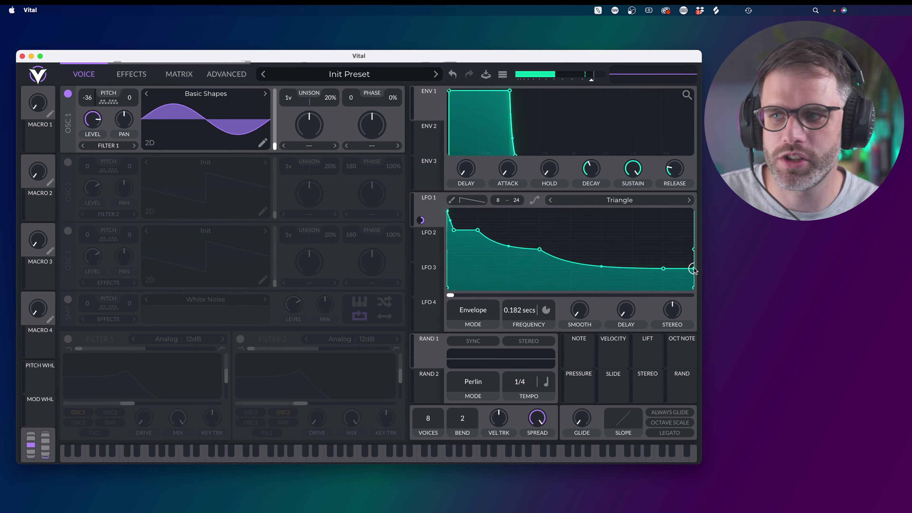
# Step: Turn oscillator 1's level down to zero and turn LFO 2's triangle into a straight descending ramp
pyautogui.moveTo(42, 141)
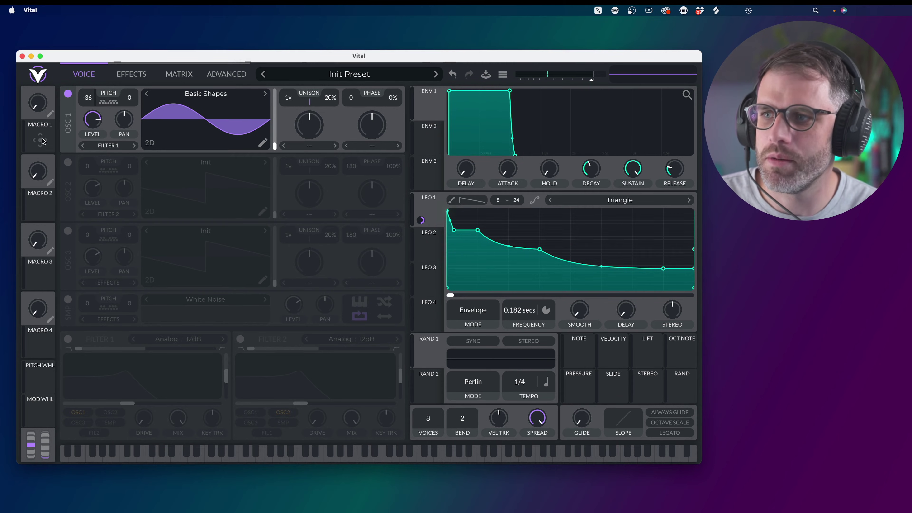
pyautogui.moveTo(90, 118); pyautogui.dragTo(84, 179)
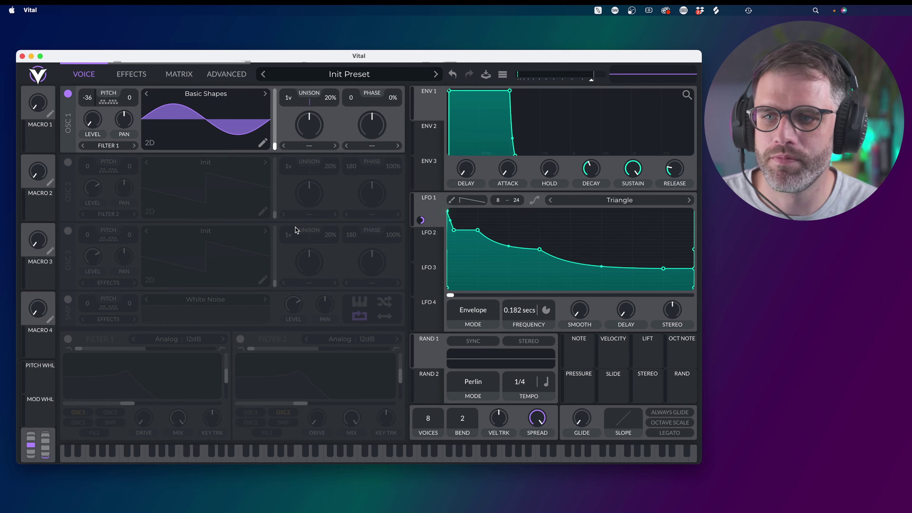
pyautogui.click(428, 248)
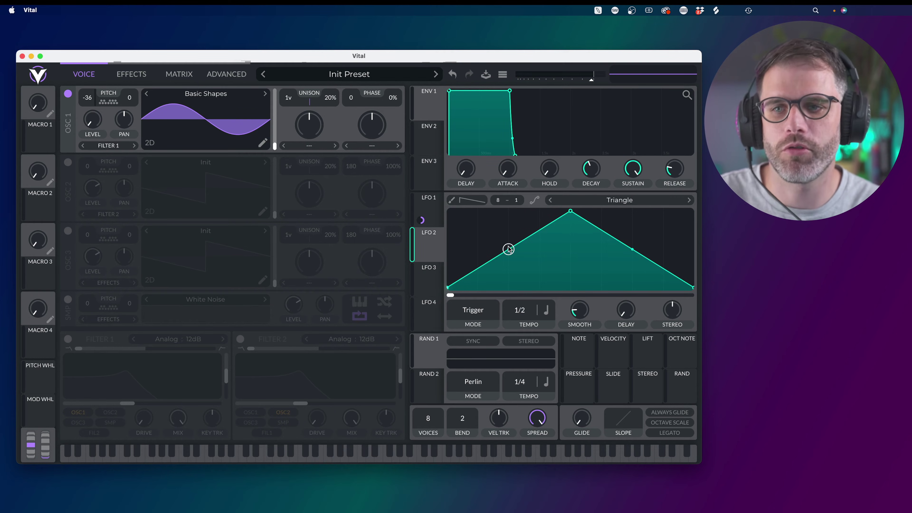
pyautogui.moveTo(571, 211); pyautogui.dragTo(364, 194)
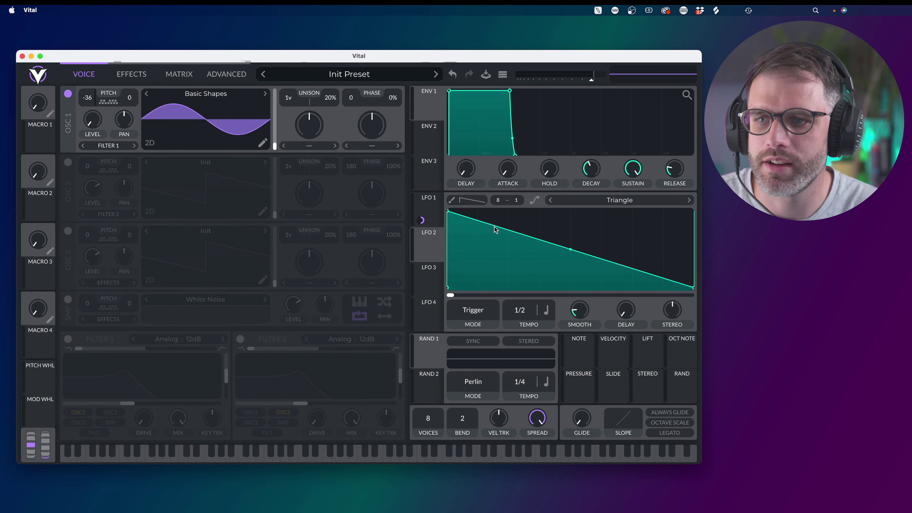
# Step: Add two points to LFO 2's ramp and shape it into a gentle decline followed by a steep, curved final drop
pyautogui.doubleClick(508, 229)
pyautogui.doubleClick(616, 260)
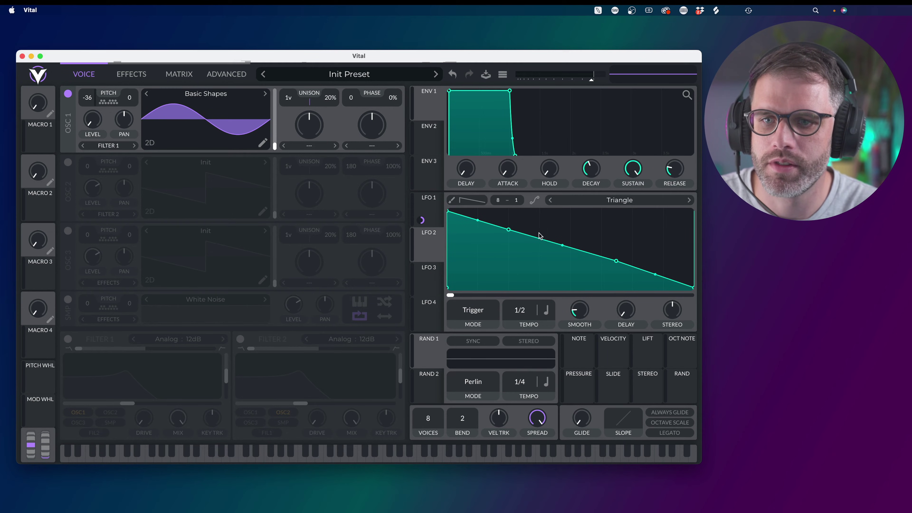
pyautogui.moveTo(655, 274); pyautogui.dragTo(631, 315)
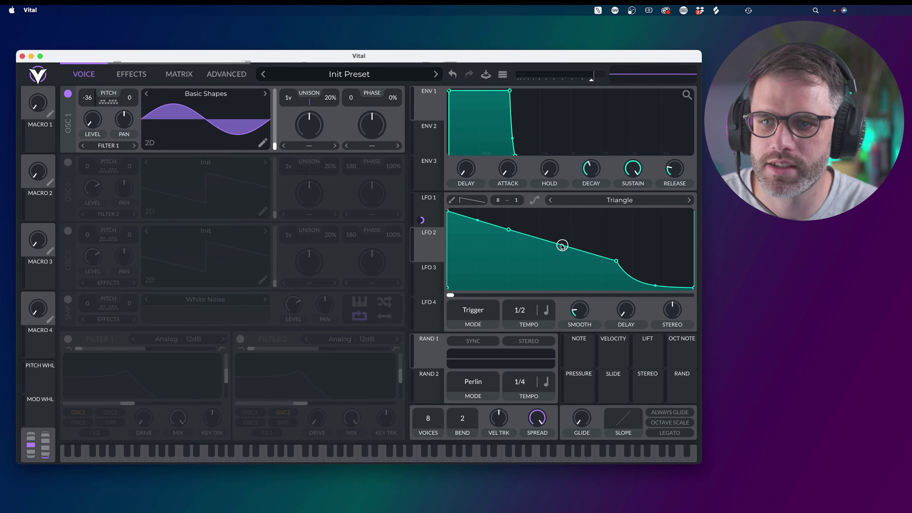
pyautogui.moveTo(560, 248); pyautogui.dragTo(562, 237)
pyautogui.moveTo(614, 262); pyautogui.dragTo(606, 242)
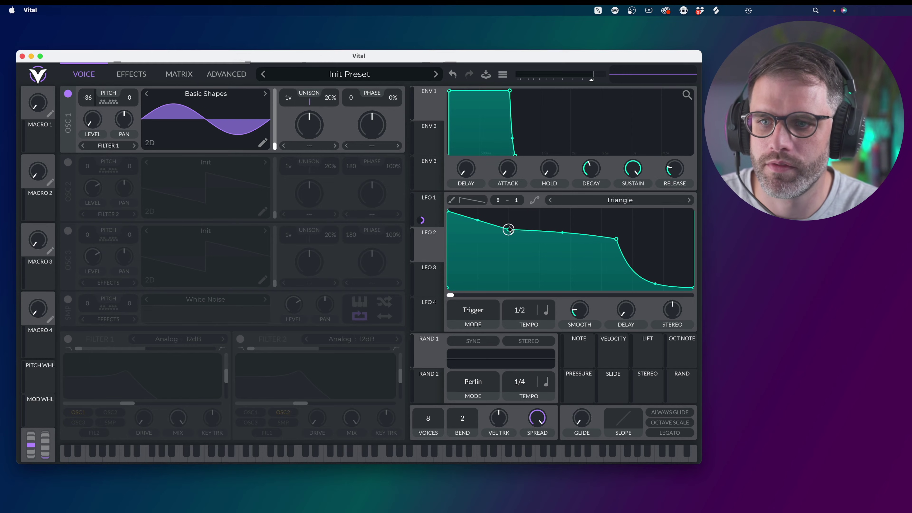
pyautogui.moveTo(508, 230); pyautogui.dragTo(509, 227)
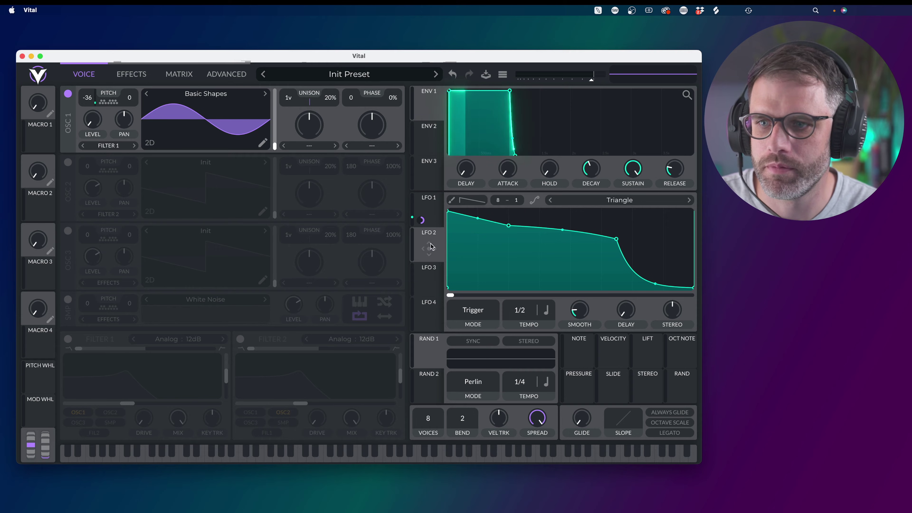
# Step: Modulate oscillator 1's level with LFO 2, using Envelope mode and 0.000 secs of smoothing
pyautogui.moveTo(429, 249); pyautogui.dragTo(94, 124)
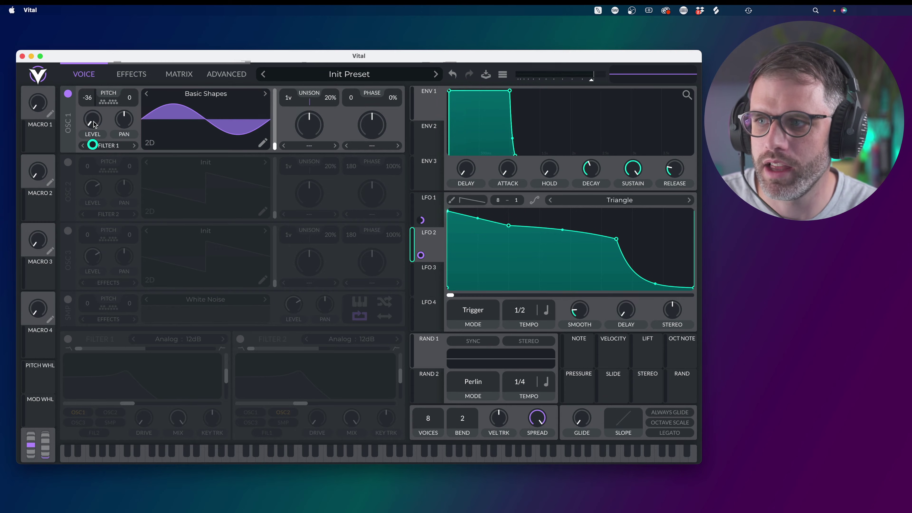
pyautogui.press('a')
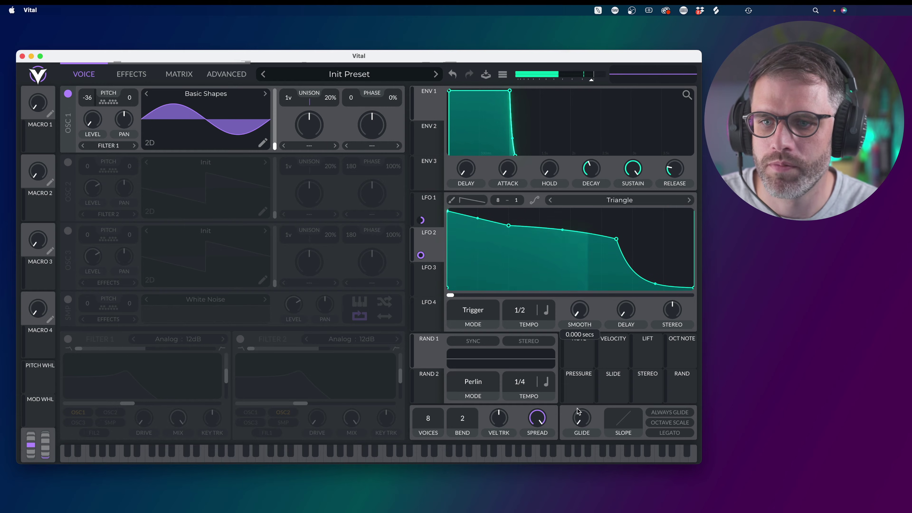
pyautogui.click(467, 309)
pyautogui.click(488, 347)
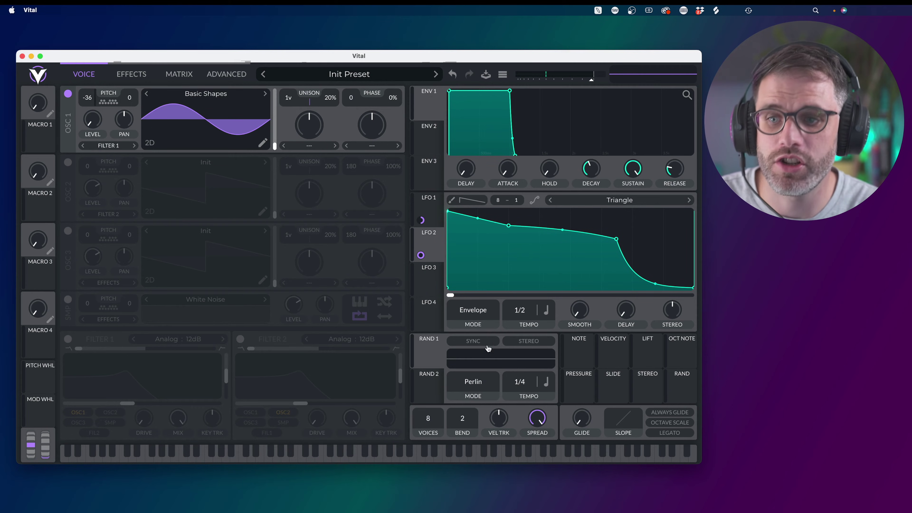
# Step: Compare LFO 1's settings and set LFO 2's tempo to 1/8
pyautogui.click(425, 218)
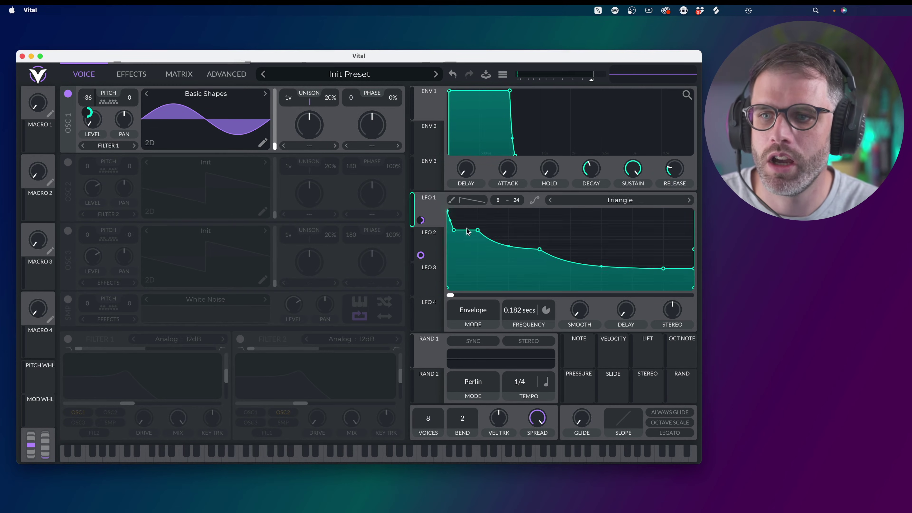
pyautogui.click(426, 238)
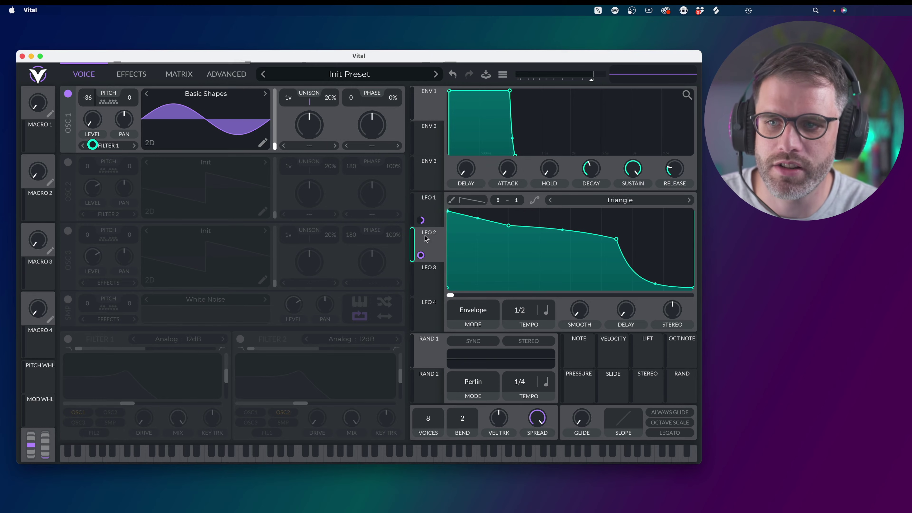
pyautogui.moveTo(513, 311); pyautogui.dragTo(528, 305)
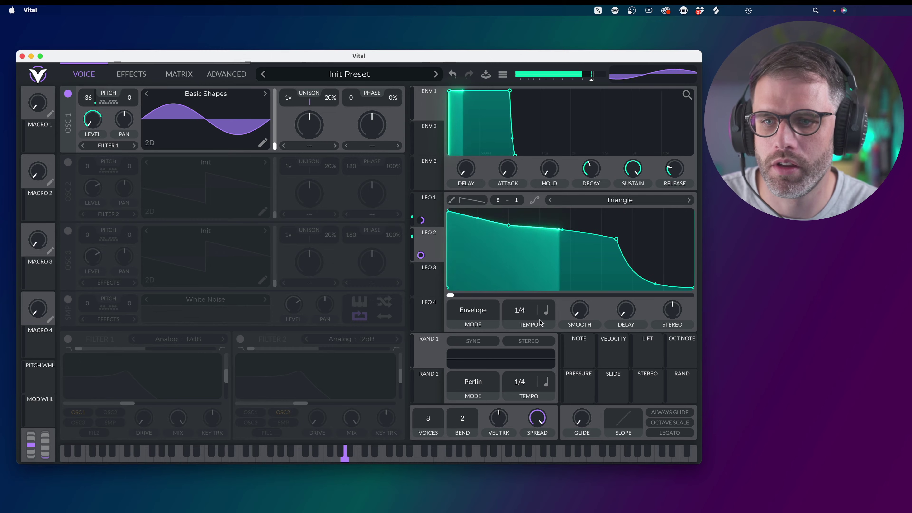
pyautogui.moveTo(539, 319); pyautogui.dragTo(526, 304)
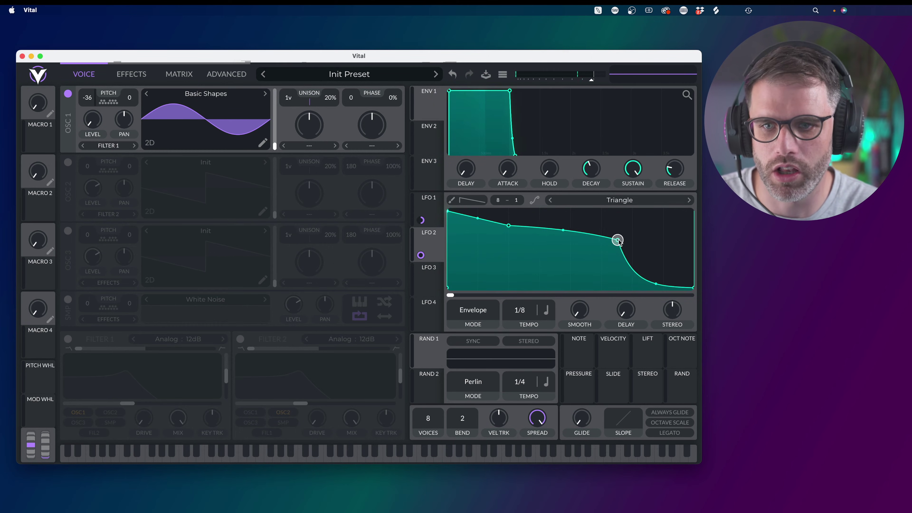
# Step: Shift LFO 2's two inner points higher and further along the curve, and straighten its final drop
pyautogui.moveTo(617, 240)
pyautogui.mouseDown()
pyautogui.moveTo(663, 240)
pyautogui.moveTo(632, 236)
pyautogui.mouseUp()
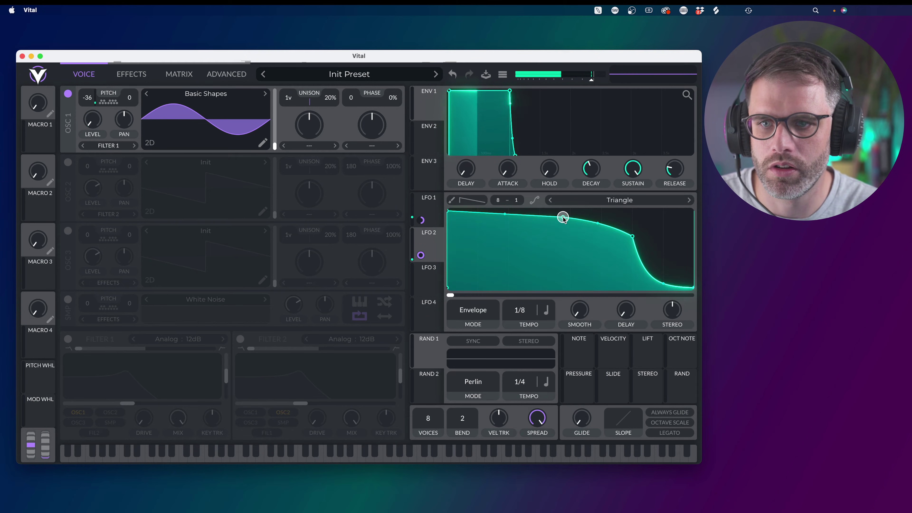
pyautogui.moveTo(563, 217); pyautogui.dragTo(551, 220)
pyautogui.moveTo(632, 236)
pyautogui.mouseDown()
pyautogui.moveTo(656, 230)
pyautogui.moveTo(623, 231)
pyautogui.mouseUp()
pyautogui.moveTo(654, 281); pyautogui.dragTo(673, 240)
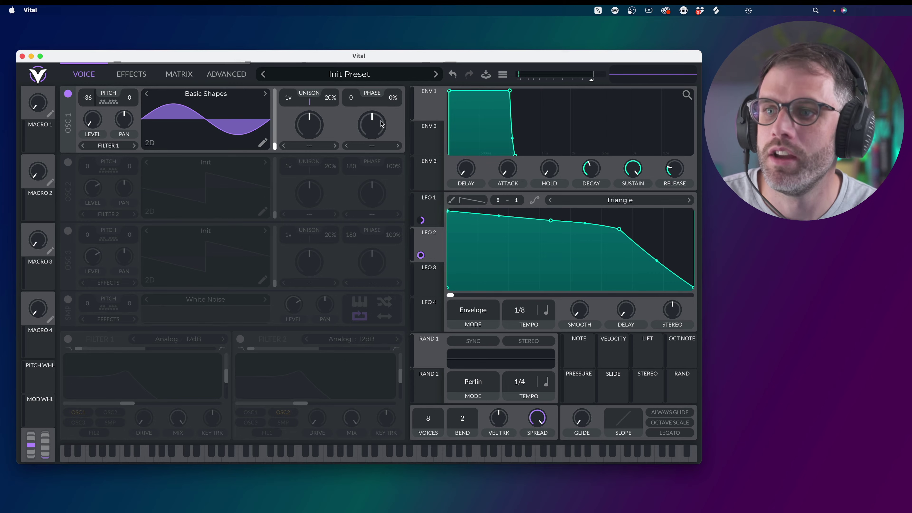
# Step: Set oscillator 1's phase randomization to 100% and play repeated notes to audition how the kick varies
pyautogui.moveTo(398, 100); pyautogui.dragTo(398, 57)
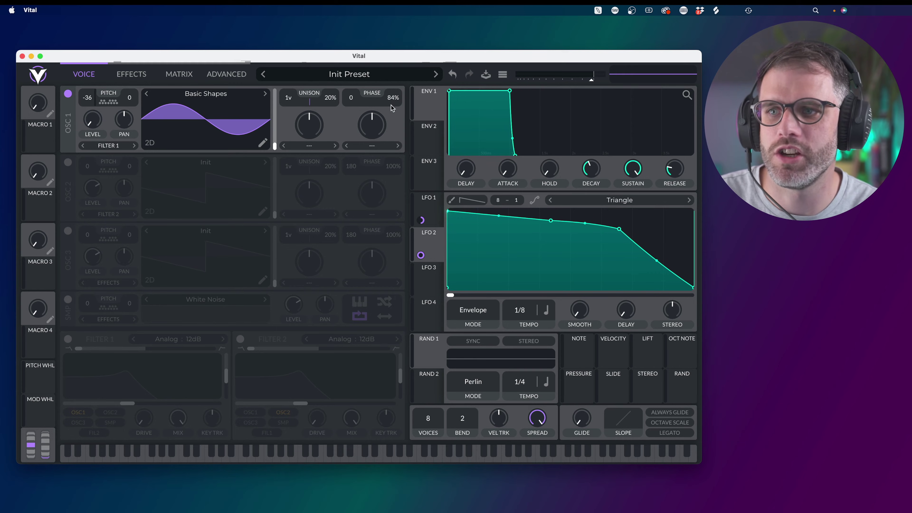
pyautogui.moveTo(391, 105); pyautogui.dragTo(394, 43)
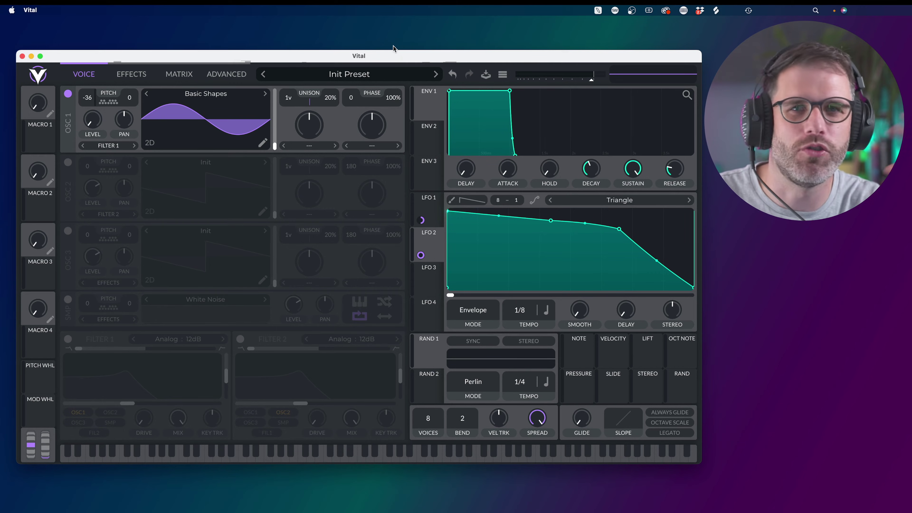
pyautogui.press('a')
pyautogui.press('a')
pyautogui.press('a')
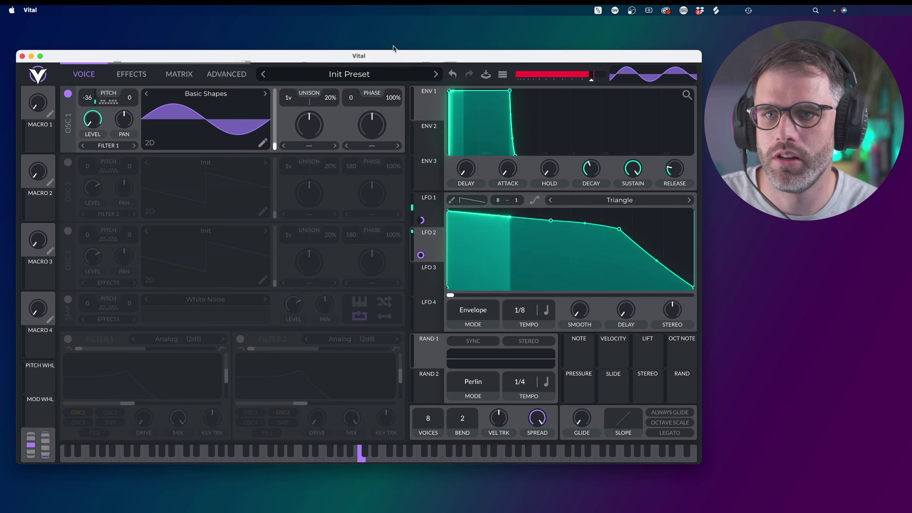
pyautogui.press('a')
pyautogui.press('a')
pyautogui.press('a')
pyautogui.press('a')
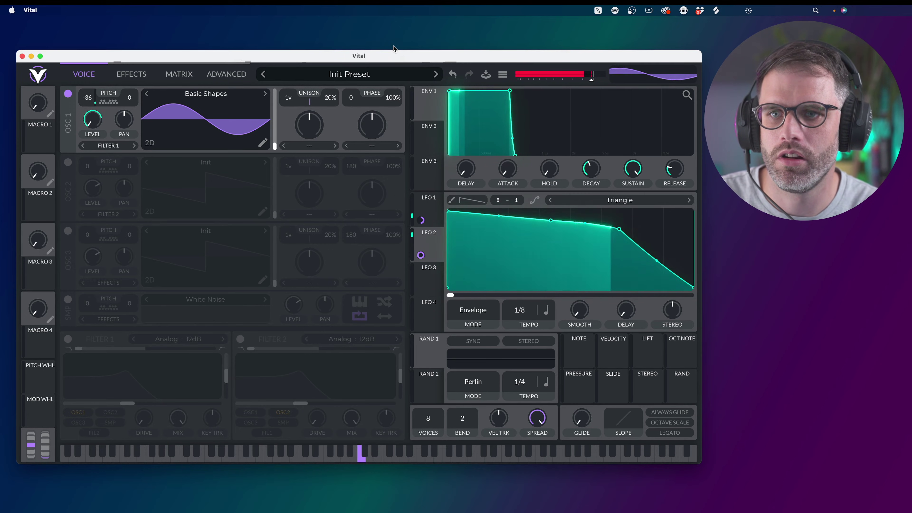
pyautogui.press('a')
pyautogui.press('a')
pyautogui.press('a')
pyautogui.press('a')
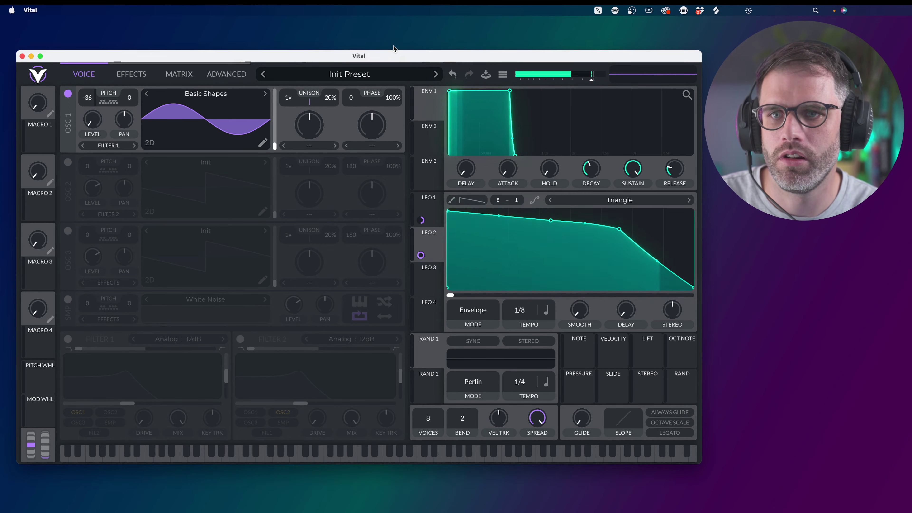
pyautogui.press('a')
pyautogui.press('a')
pyautogui.press('a')
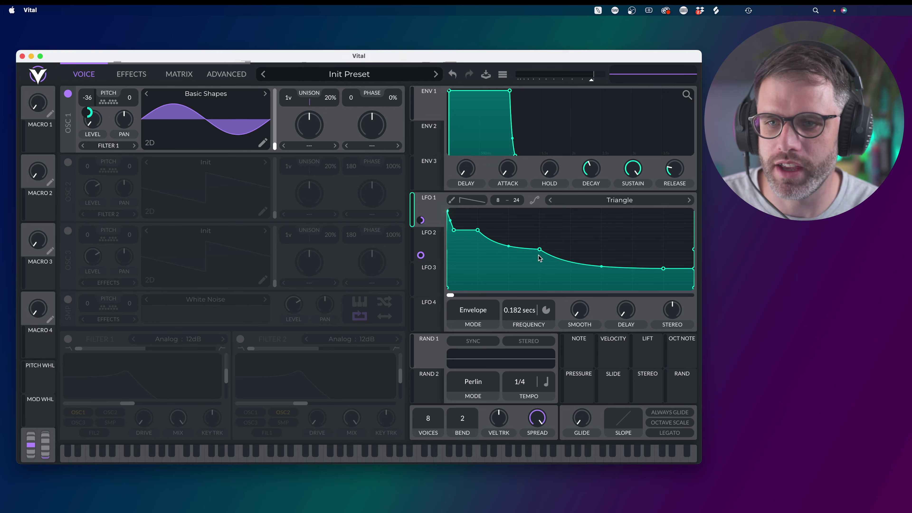
# Step: Raise LFO 1's three-eighths point one grid line and replace the flat tail with one downward-bowed slope to quarter height at the end
pyautogui.moveTo(539, 249); pyautogui.dragTo(540, 248)
pyautogui.moveTo(601, 266)
pyautogui.mouseDown()
pyautogui.moveTo(601, 248)
pyautogui.moveTo(602, 259)
pyautogui.mouseUp()
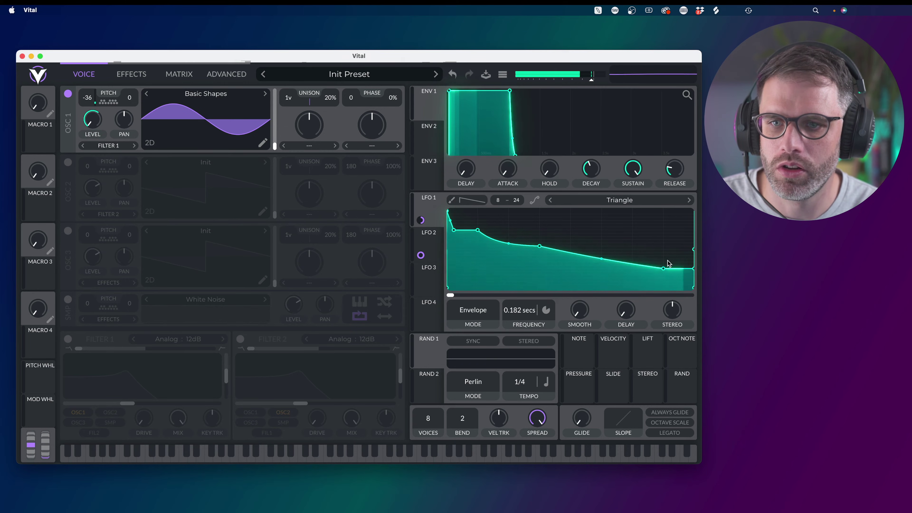
pyautogui.doubleClick(602, 258)
pyautogui.moveTo(663, 268); pyautogui.dragTo(693, 269)
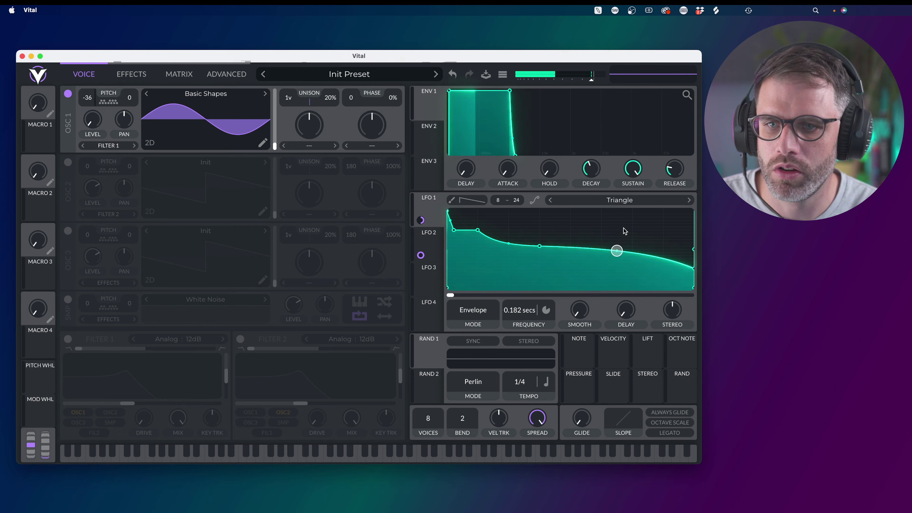
pyautogui.moveTo(616, 257); pyautogui.dragTo(617, 268)
pyautogui.moveTo(581, 251); pyautogui.dragTo(578, 264)
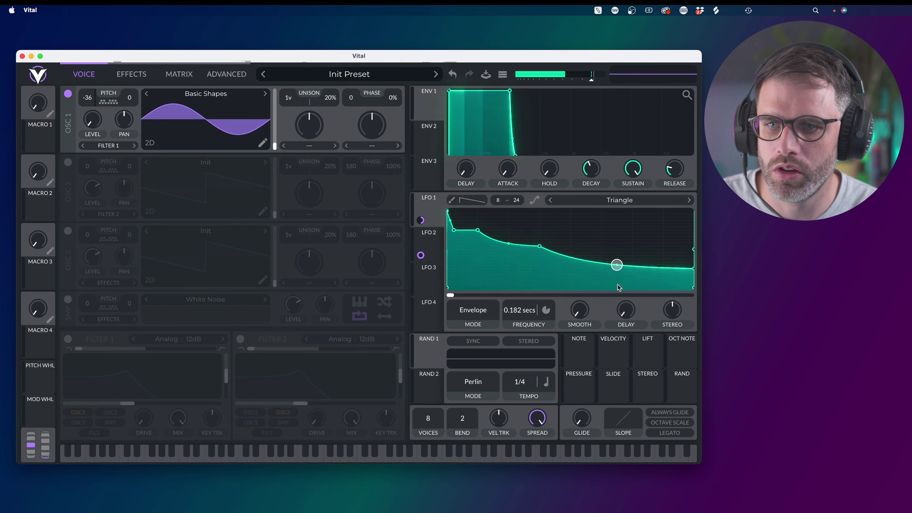
pyautogui.moveTo(615, 329); pyautogui.dragTo(618, 284)
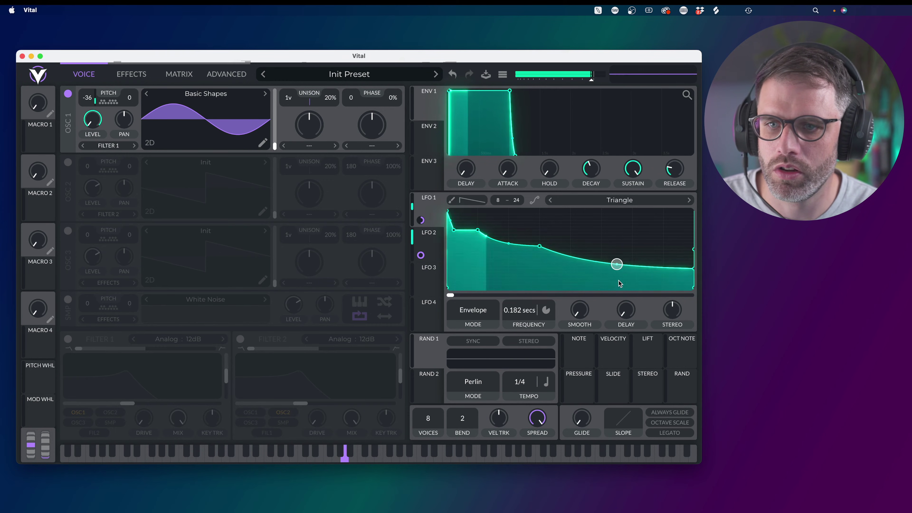
# Step: Add a short flat shelf slightly above half height before LFO 1's three-eighths point, and set both grid divisions to 1
pyautogui.doubleClick(509, 244)
pyautogui.moveTo(508, 244)
pyautogui.mouseDown()
pyautogui.moveTo(509, 224)
pyautogui.moveTo(509, 261)
pyautogui.moveTo(508, 244)
pyautogui.moveTo(491, 243)
pyautogui.moveTo(523, 245)
pyautogui.moveTo(515, 243)
pyautogui.mouseUp()
pyautogui.doubleClick(525, 246)
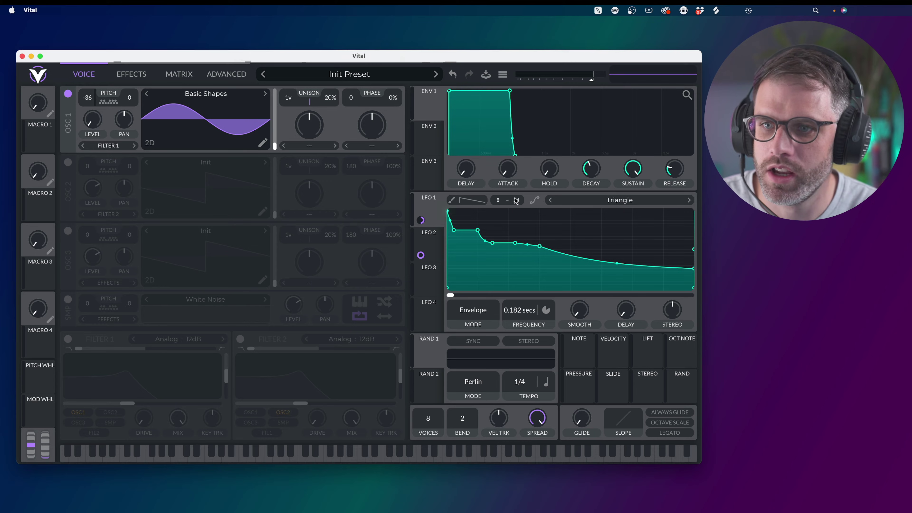
pyautogui.moveTo(516, 200); pyautogui.dragTo(531, 504)
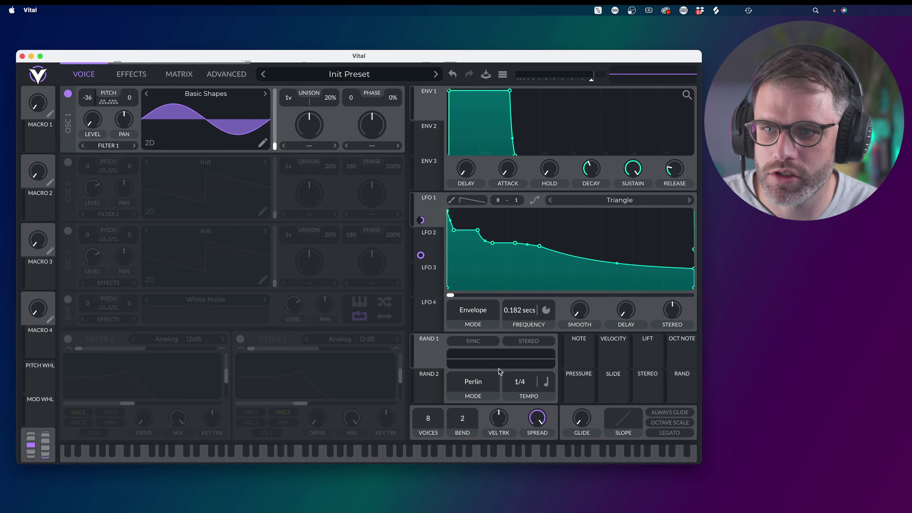
pyautogui.moveTo(501, 200); pyautogui.dragTo(505, 411)
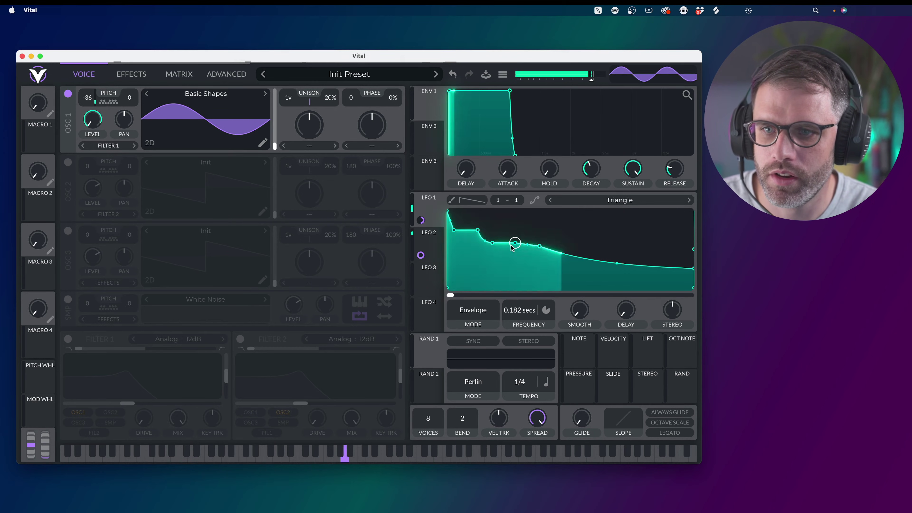
# Step: Shift LFO 1's middle shelf point slightly earlier and lower, and briefly switch the White Noise sampler on and back off
pyautogui.moveTo(515, 243)
pyautogui.mouseDown()
pyautogui.moveTo(513, 224)
pyautogui.moveTo(511, 253)
pyautogui.moveTo(507, 246)
pyautogui.mouseUp()
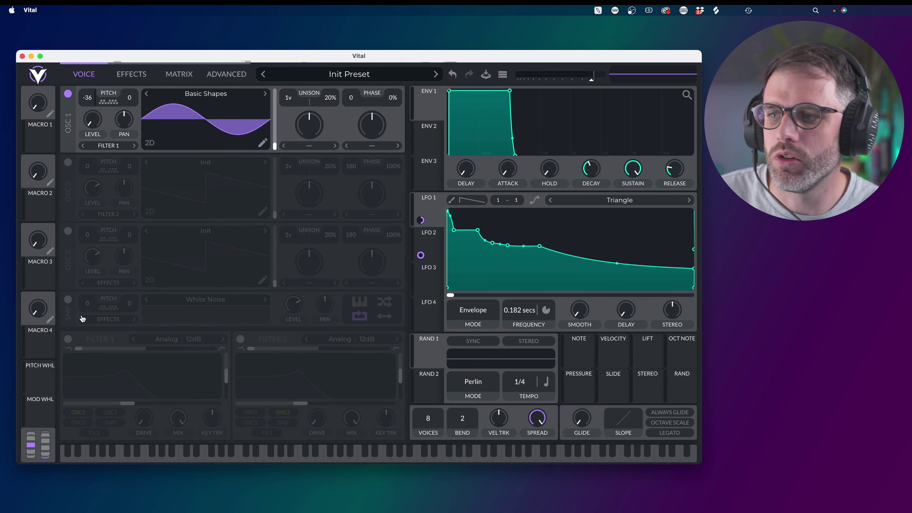
pyautogui.click(68, 300)
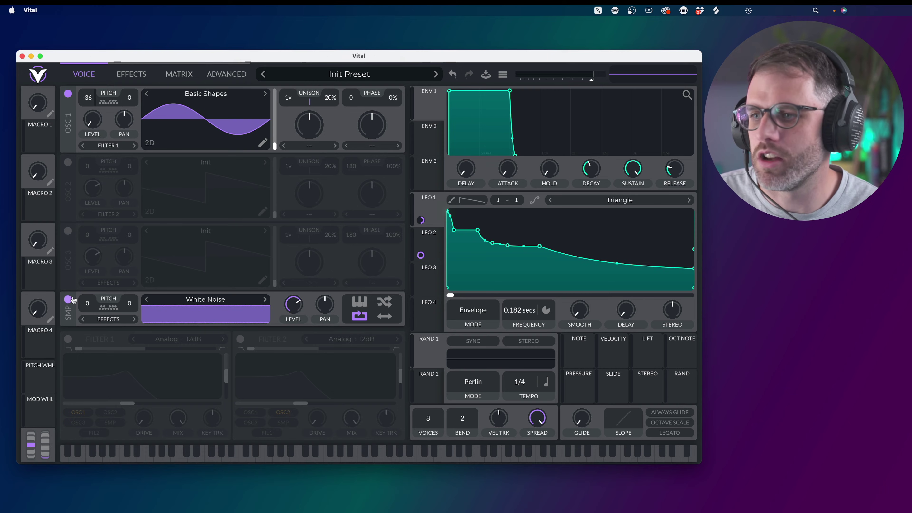
pyautogui.click(68, 300)
# Step: Add the Compressor, Distortion, Equalizer and Reverb effects, and leave the reverb bypassed
pyautogui.click(139, 78)
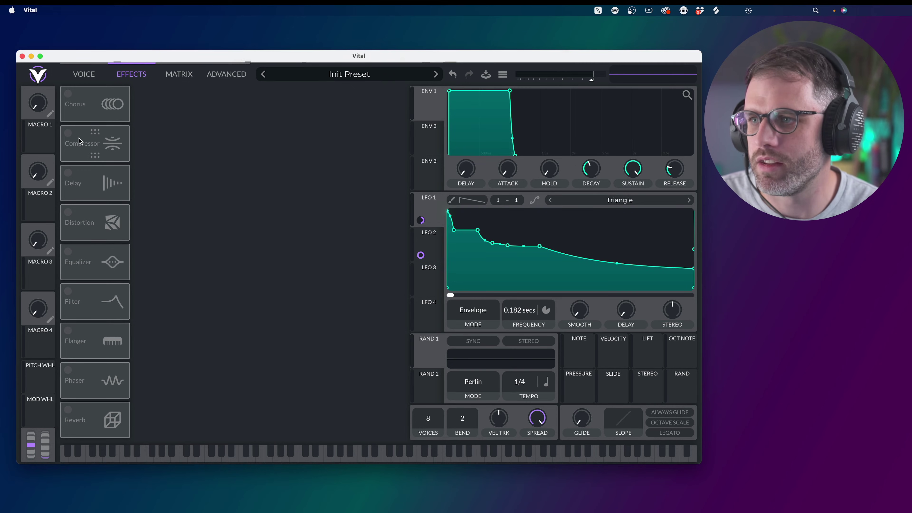
pyautogui.click(68, 133)
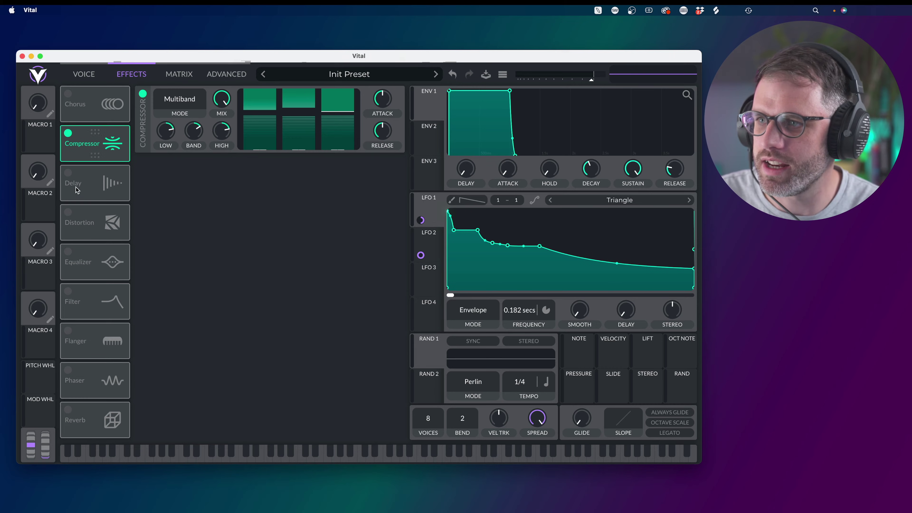
pyautogui.click(68, 213)
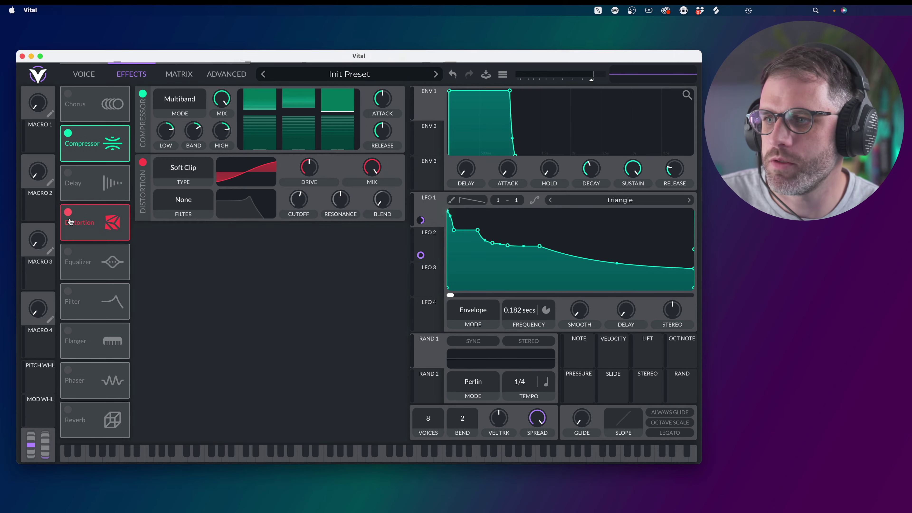
pyautogui.click(68, 252)
pyautogui.click(68, 410)
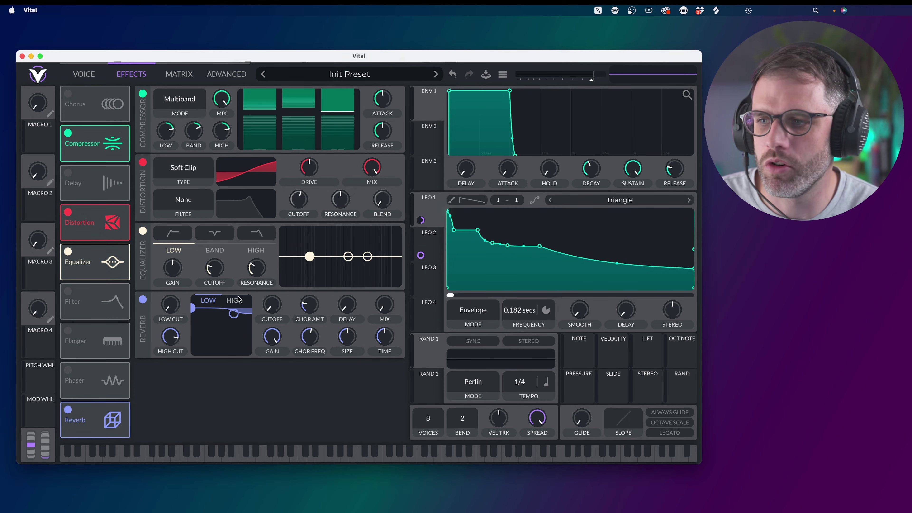
pyautogui.click(142, 299)
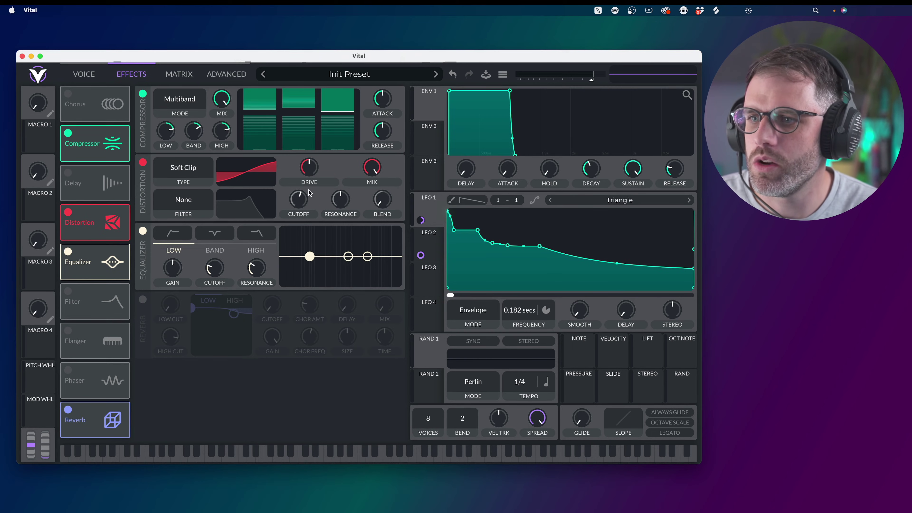
# Step: Turn the mix of both the distortion and the compressor down to zero
pyautogui.moveTo(373, 172); pyautogui.dragTo(360, 223)
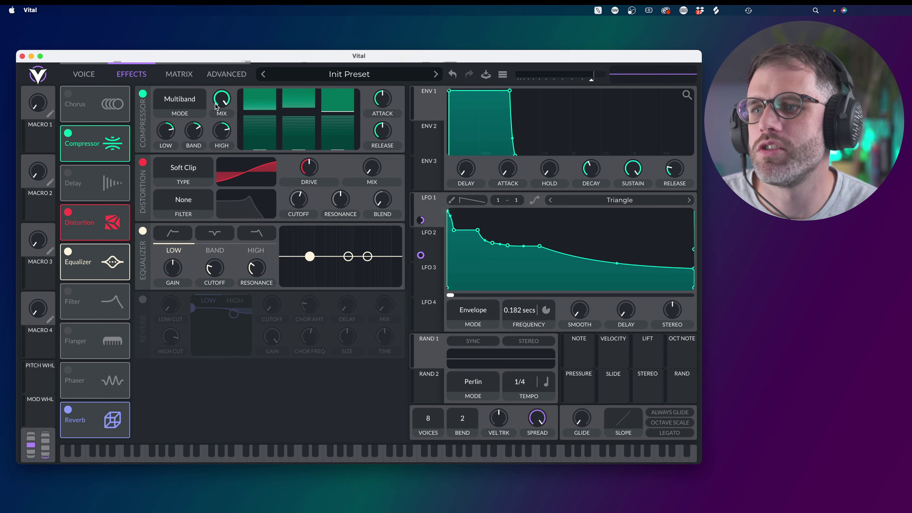
pyautogui.moveTo(221, 99); pyautogui.dragTo(192, 258)
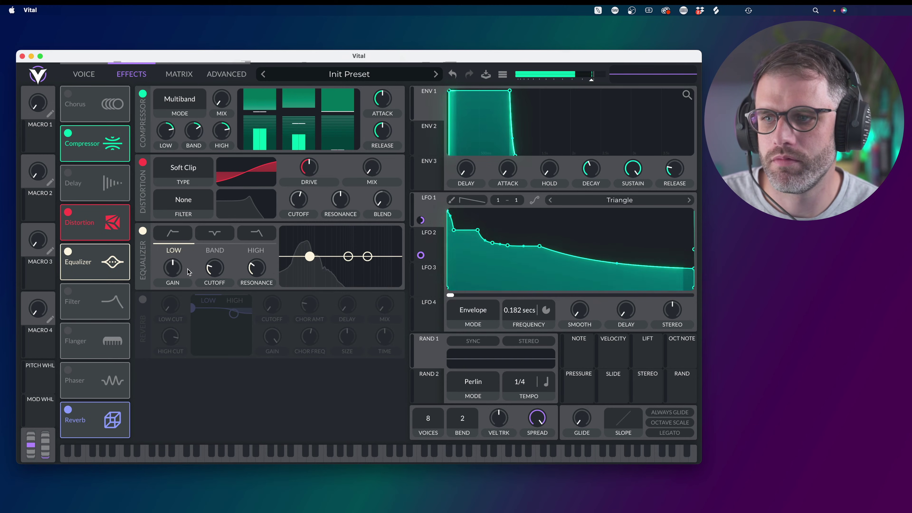
# Step: Move the Equalizer to the start of the effects chain and make its low band a low cut with the cutoff at 20
pyautogui.moveTo(105, 266); pyautogui.dragTo(88, 104)
pyautogui.click(173, 96)
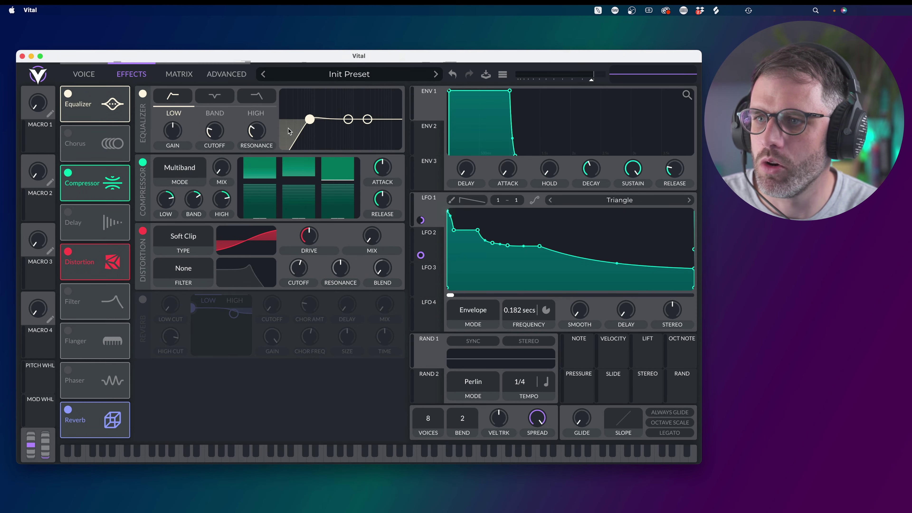
pyautogui.rightClick(215, 131)
pyautogui.click(238, 149)
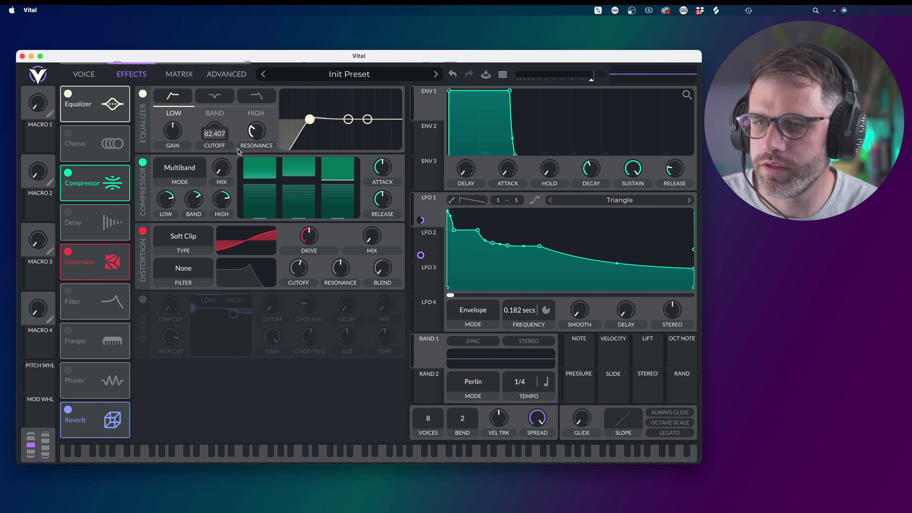
pyautogui.write('20')
pyautogui.press('Return')
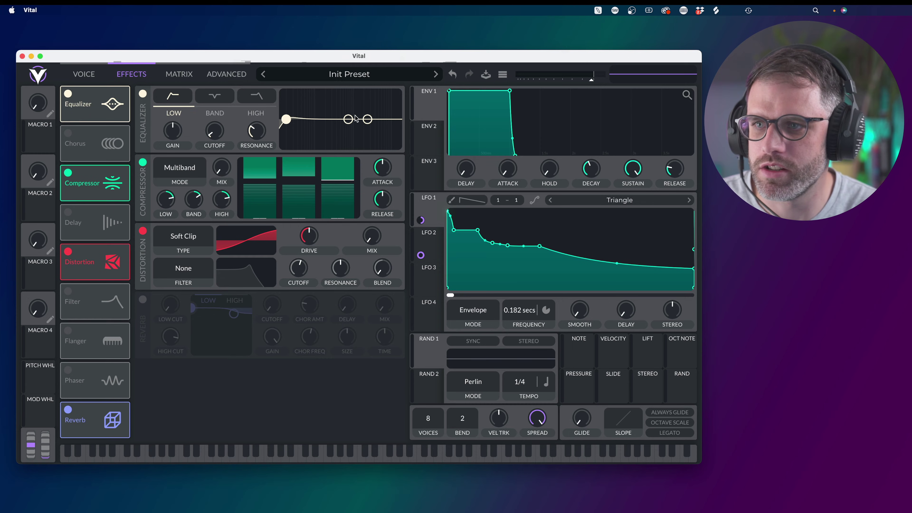
# Step: Move the equalizer's middle band down into the bass and boost it, and lower the output volume to -9.653 dB
pyautogui.moveTo(350, 119); pyautogui.dragTo(297, 113)
pyautogui.moveTo(591, 82); pyautogui.dragTo(575, 81)
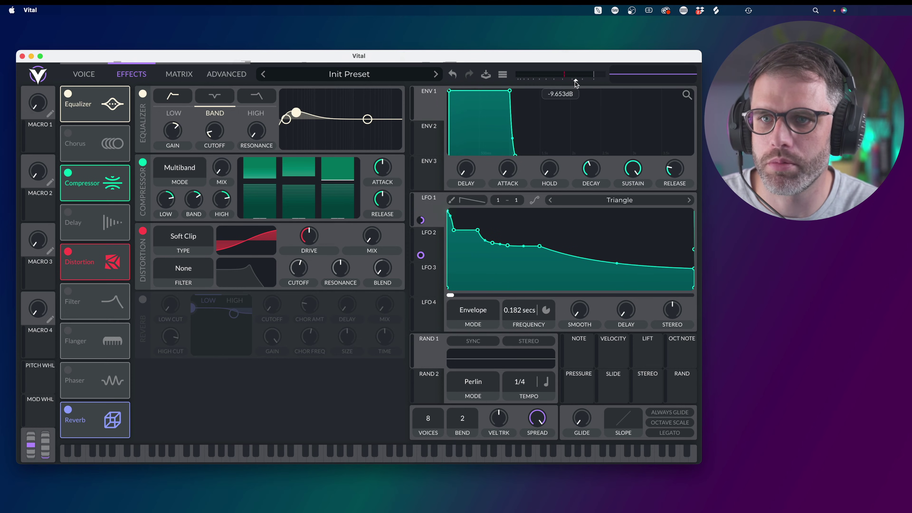
pyautogui.moveTo(296, 113); pyautogui.dragTo(294, 108)
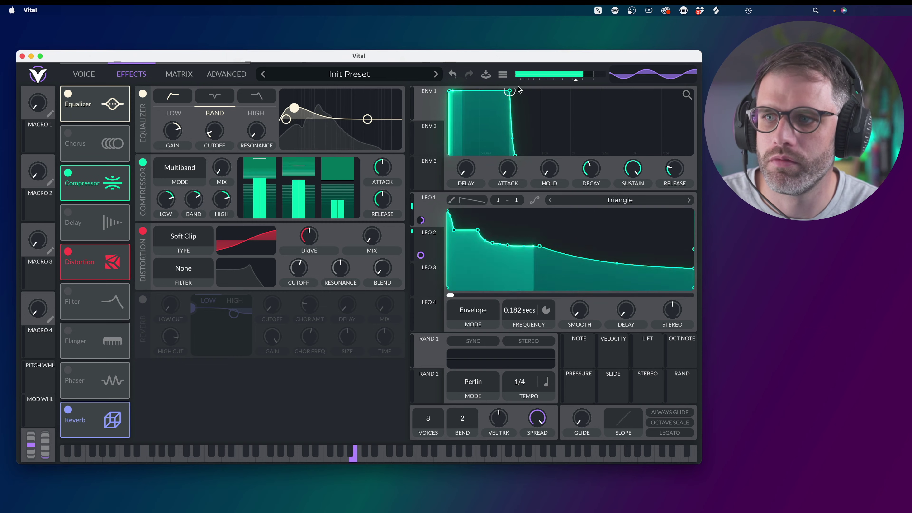
# Step: Boost the equalizer's high band from a slightly lower cutoff, and compare the kick with the equalizer bypassed and active
pyautogui.moveTo(367, 119)
pyautogui.mouseDown()
pyautogui.moveTo(358, 106)
pyautogui.moveTo(352, 115)
pyautogui.mouseUp()
pyautogui.click(142, 95)
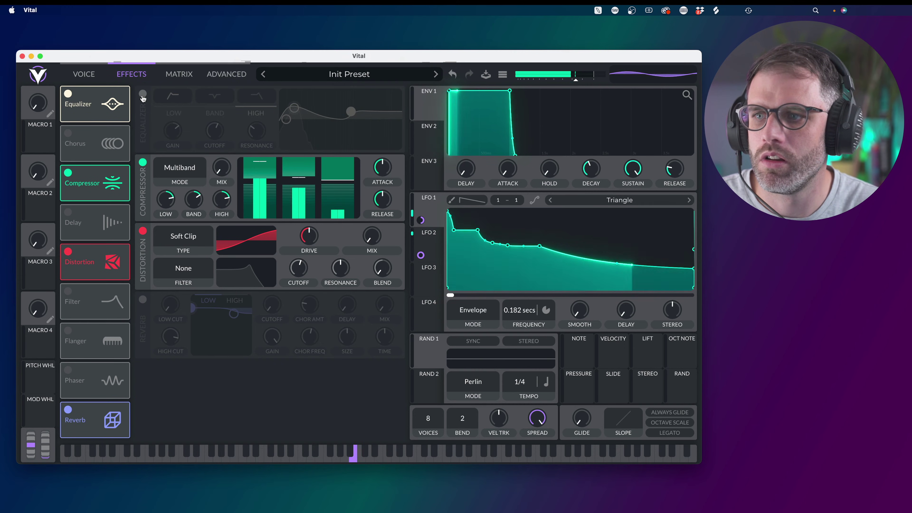
pyautogui.click(142, 94)
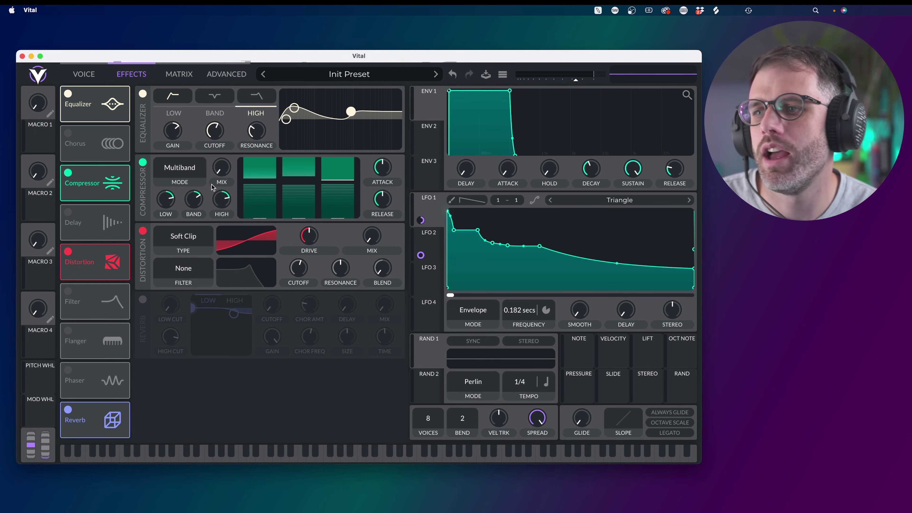
# Step: Switch the compressor to Single Band mode, turn its mix up to full and shorten its release to about 24%
pyautogui.click(185, 172)
pyautogui.click(188, 216)
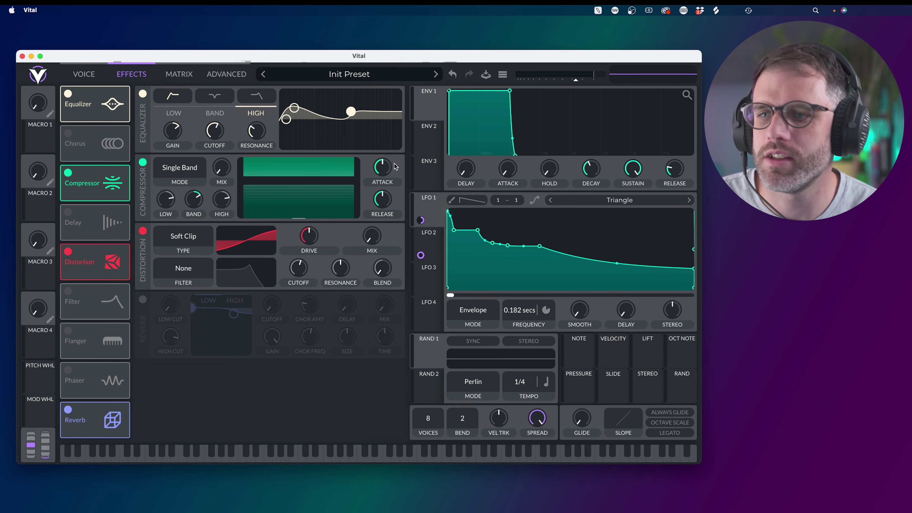
pyautogui.moveTo(381, 208)
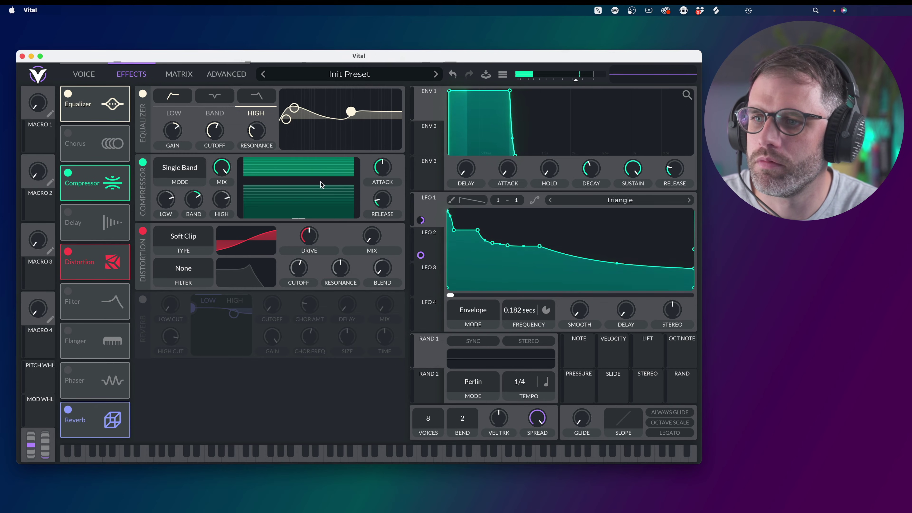
pyautogui.moveTo(194, 204)
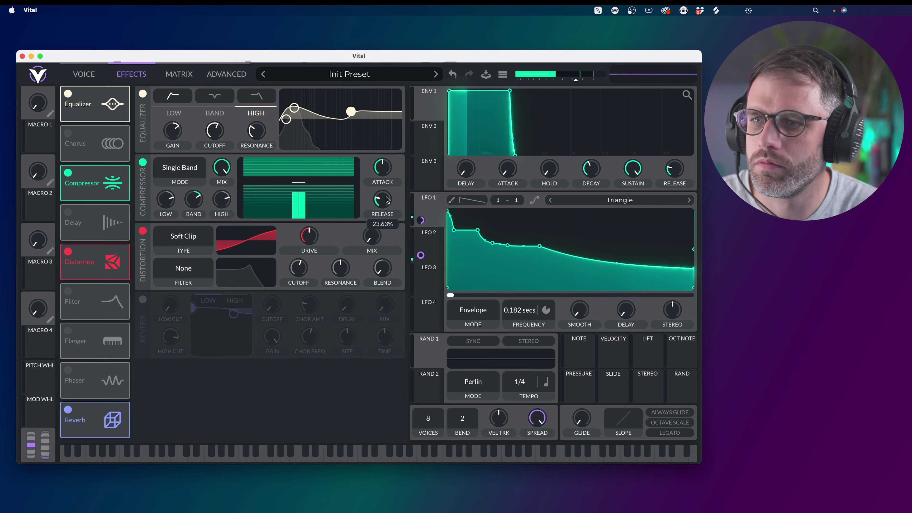
# Step: Lengthen the compressor's release to just under half, try its upper threshold area, and set a fairly short attack
pyautogui.moveTo(387, 200); pyautogui.dragTo(384, 184)
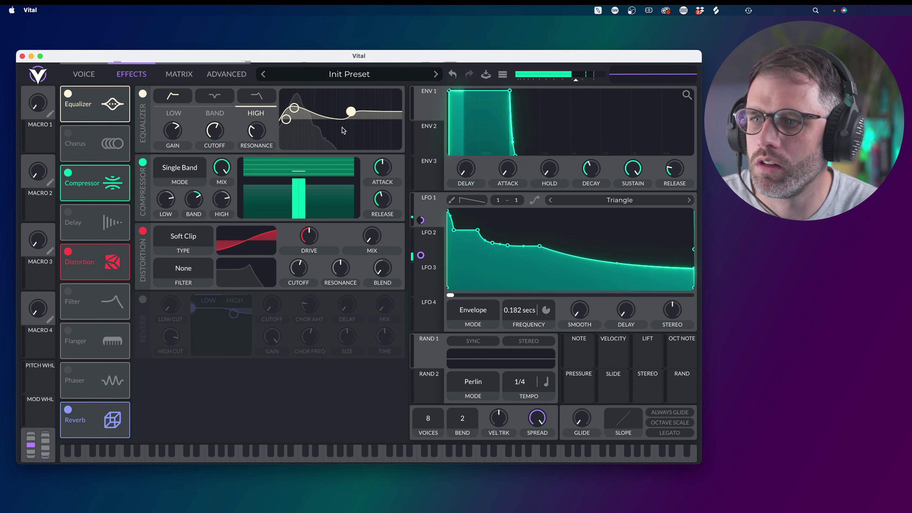
pyautogui.moveTo(294, 164); pyautogui.dragTo(310, 173)
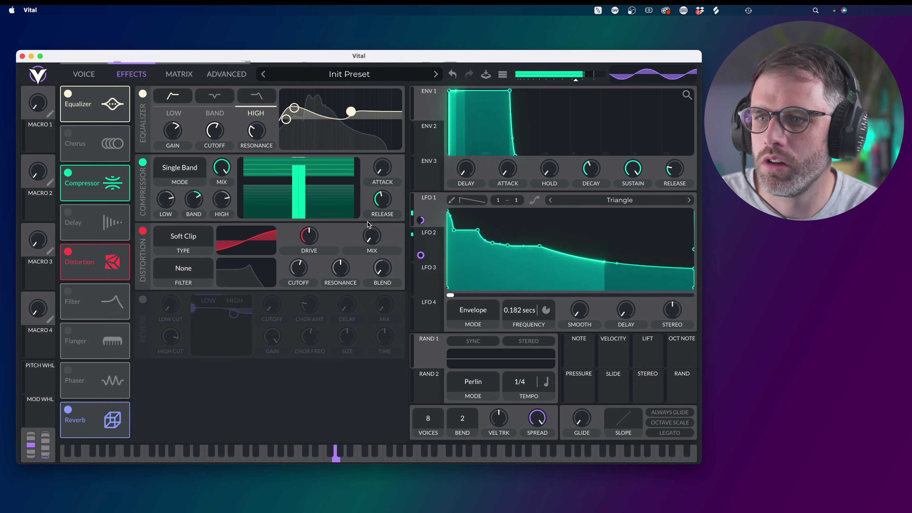
pyautogui.moveTo(383, 168)
pyautogui.moveTo(383, 169); pyautogui.dragTo(393, 118)
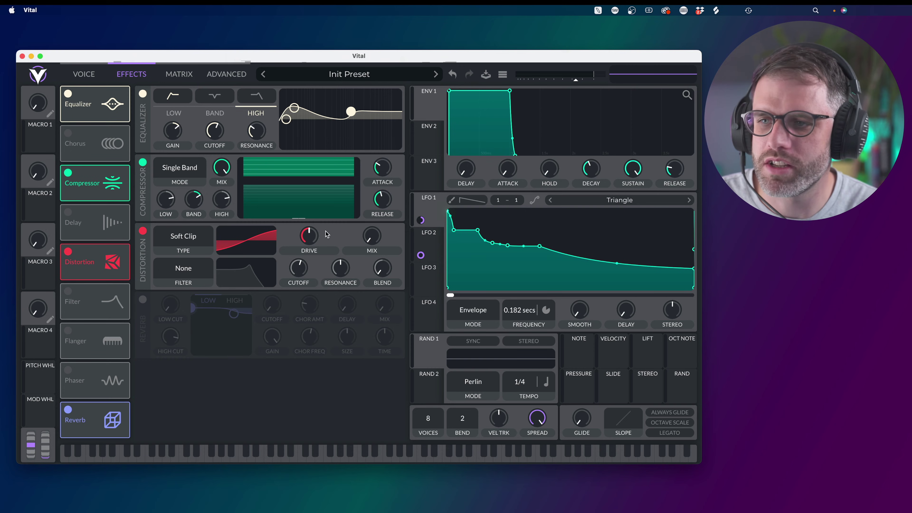
# Step: Turn the Soft Clip distortion's mix up to 1.000 and pull its drive well below 0 dB
pyautogui.moveTo(114, 263)
pyautogui.mouseDown()
pyautogui.moveTo(113, 182)
pyautogui.moveTo(115, 262)
pyautogui.mouseUp()
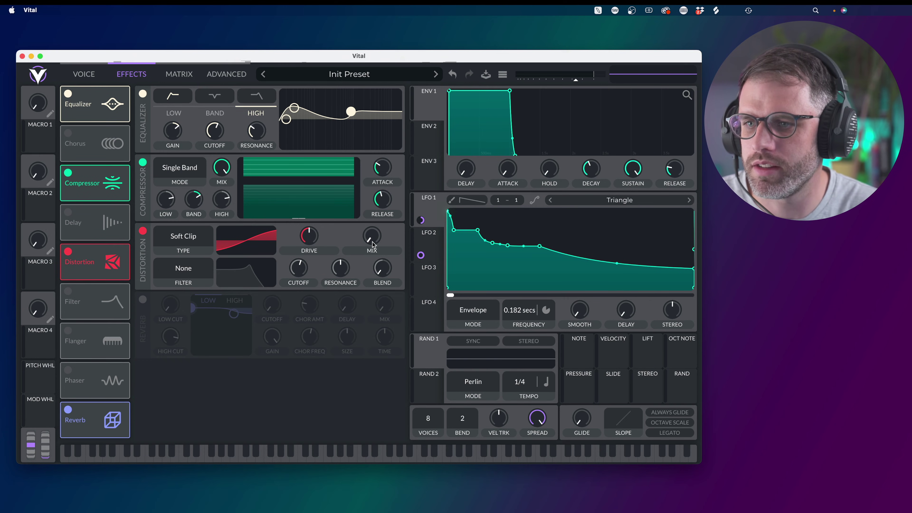
pyautogui.moveTo(372, 242); pyautogui.dragTo(372, 216)
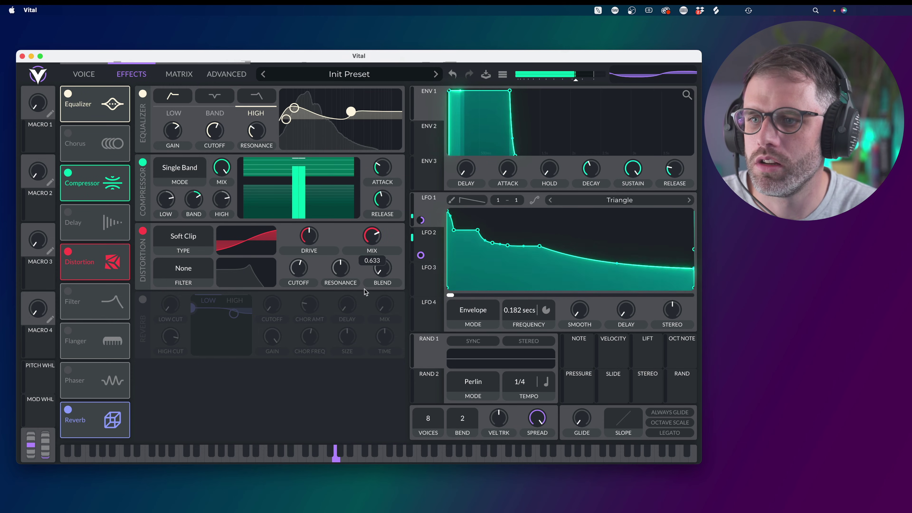
pyautogui.moveTo(309, 236); pyautogui.dragTo(302, 248)
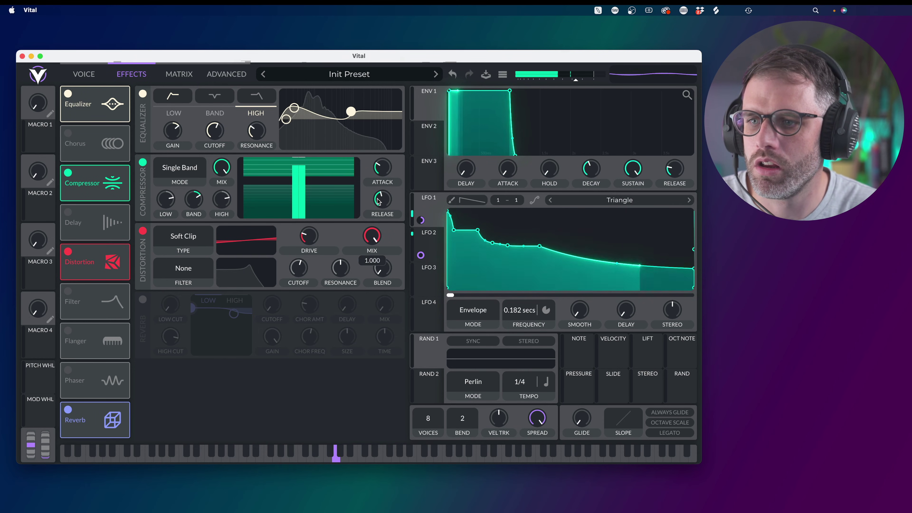
pyautogui.moveTo(317, 226); pyautogui.dragTo(318, 232)
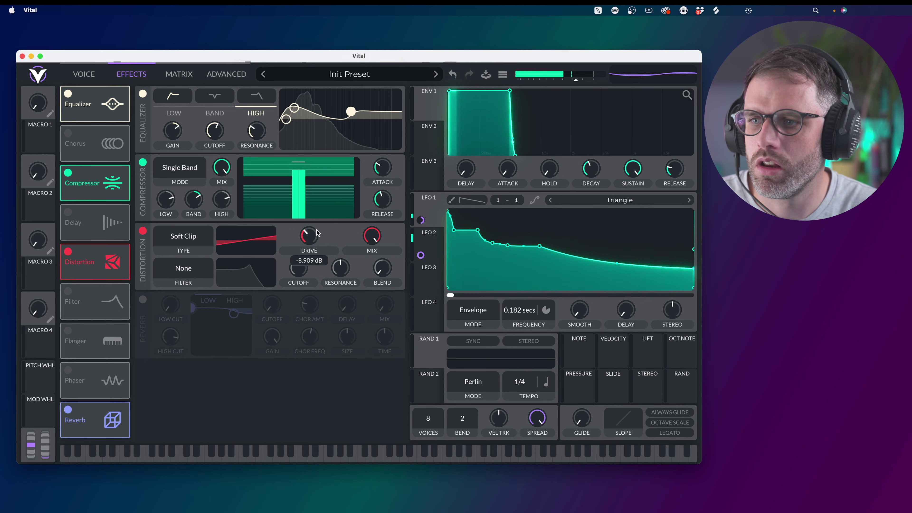
# Step: Compare the kick with Distortion placed before and after Compressor, easing the boosted output volume down and leaving Distortion after Compressor
pyautogui.moveTo(99, 266)
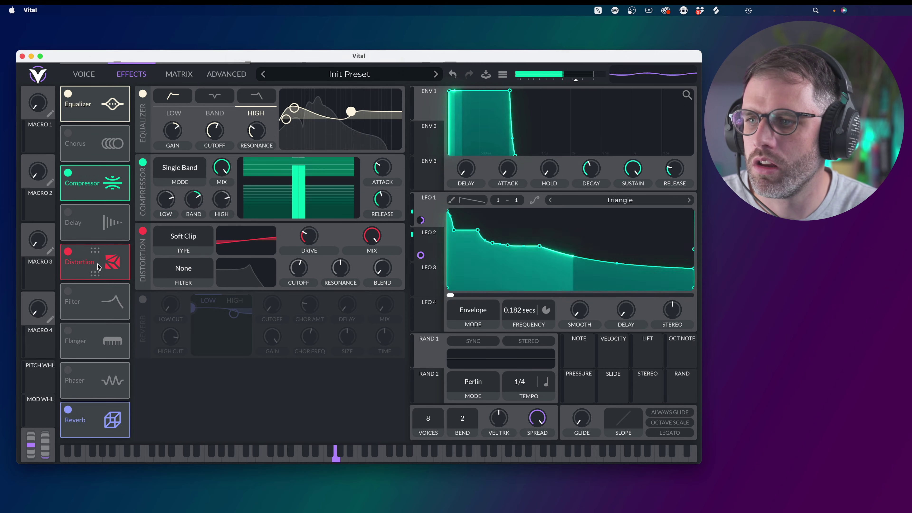
pyautogui.moveTo(98, 266); pyautogui.dragTo(93, 187)
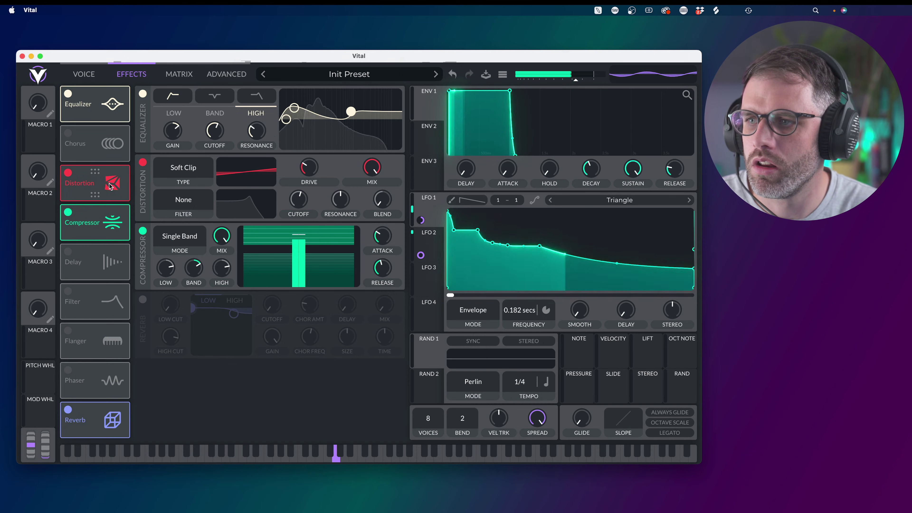
pyautogui.moveTo(110, 186); pyautogui.dragTo(108, 254)
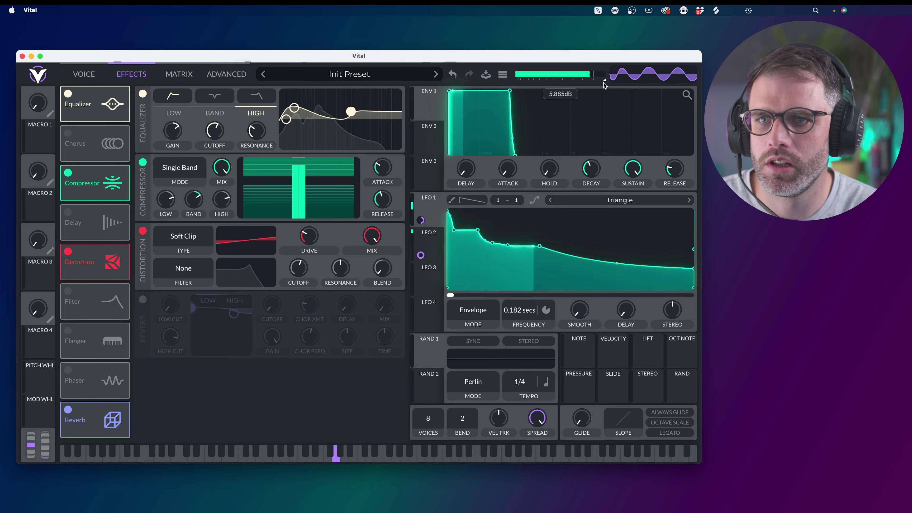
pyautogui.moveTo(103, 251); pyautogui.dragTo(102, 172)
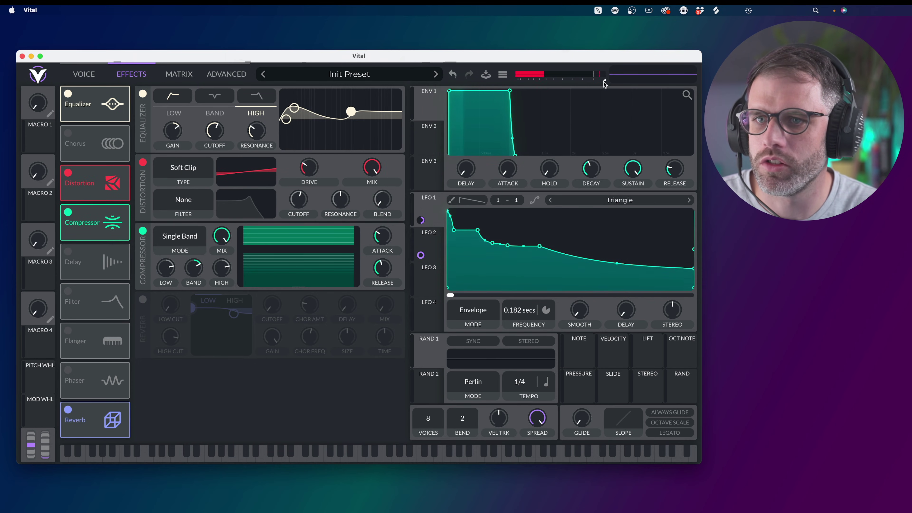
pyautogui.moveTo(603, 80); pyautogui.dragTo(592, 82)
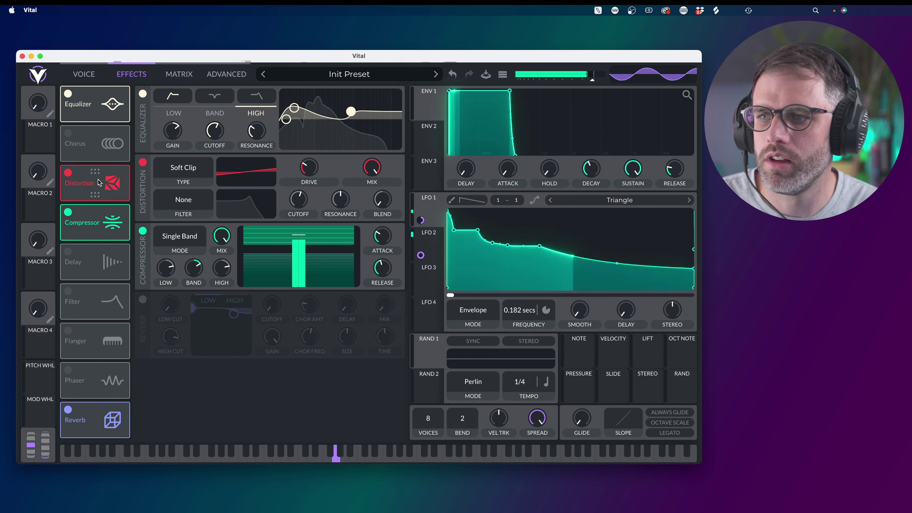
pyautogui.moveTo(95, 180); pyautogui.dragTo(97, 224)
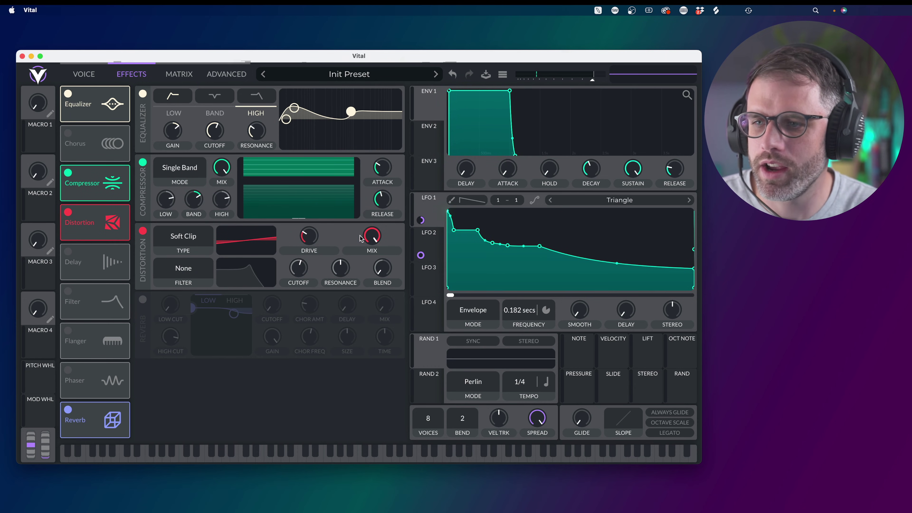
# Step: Lower the distortion's mix to 0.790 and reduce the output volume slightly
pyautogui.moveTo(370, 271)
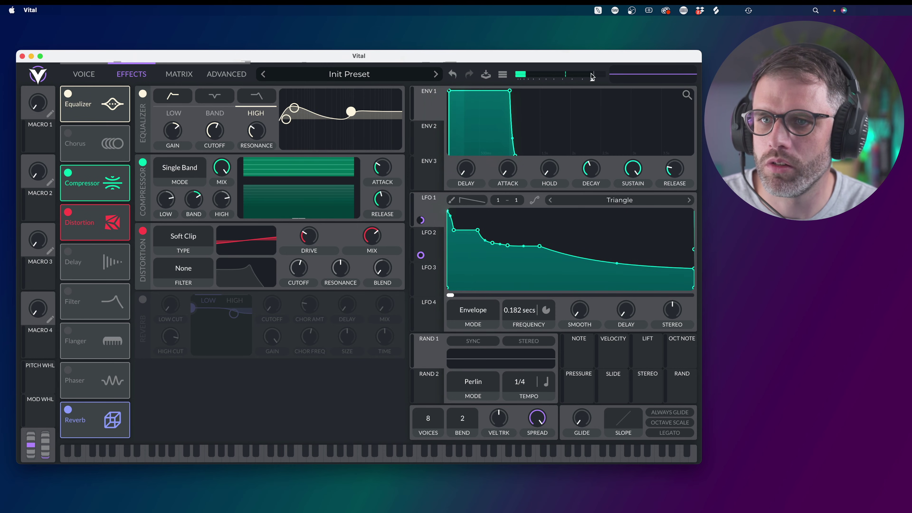
pyautogui.moveTo(593, 82)
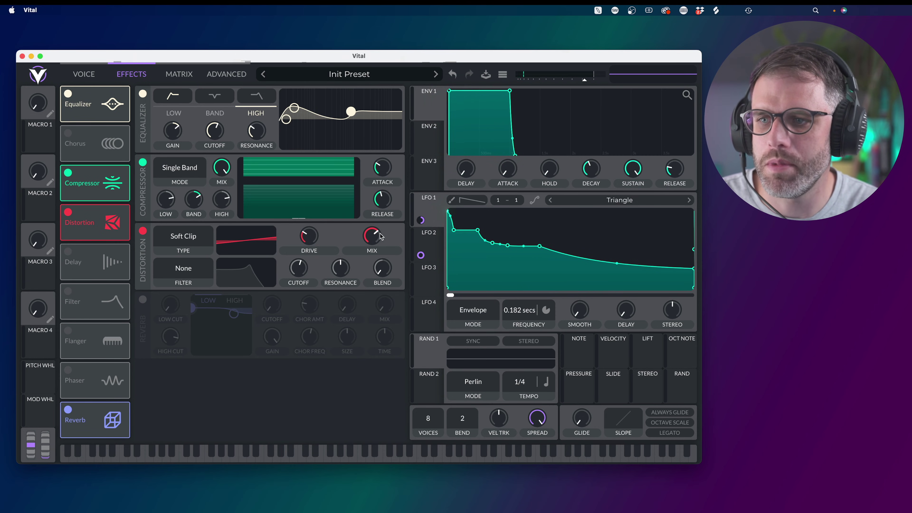
pyautogui.moveTo(374, 234)
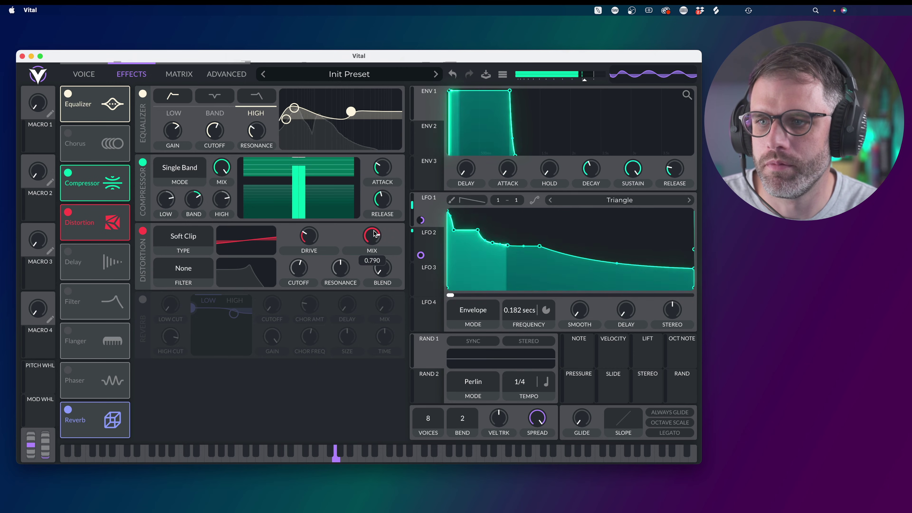
# Step: Reduce the distortion's mix to below half and switch the Reverb effect on
pyautogui.moveTo(374, 234); pyautogui.dragTo(376, 266)
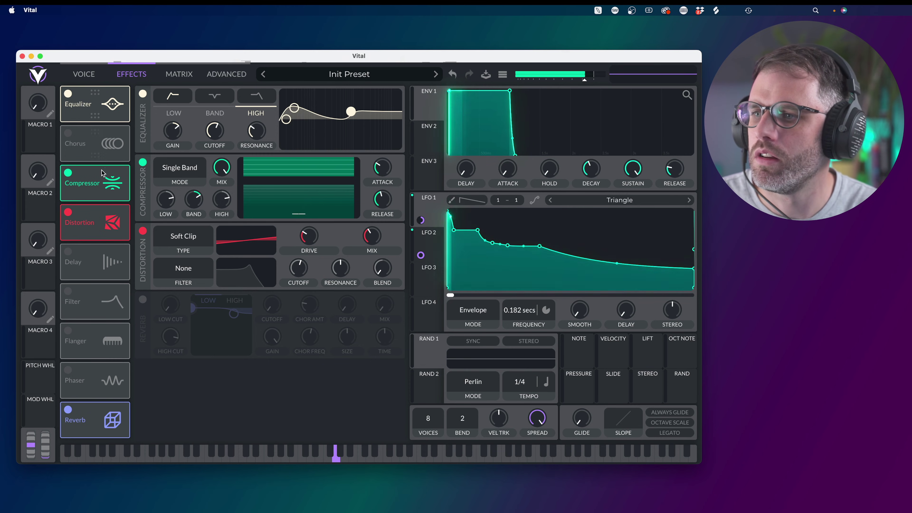
pyautogui.moveTo(103, 221)
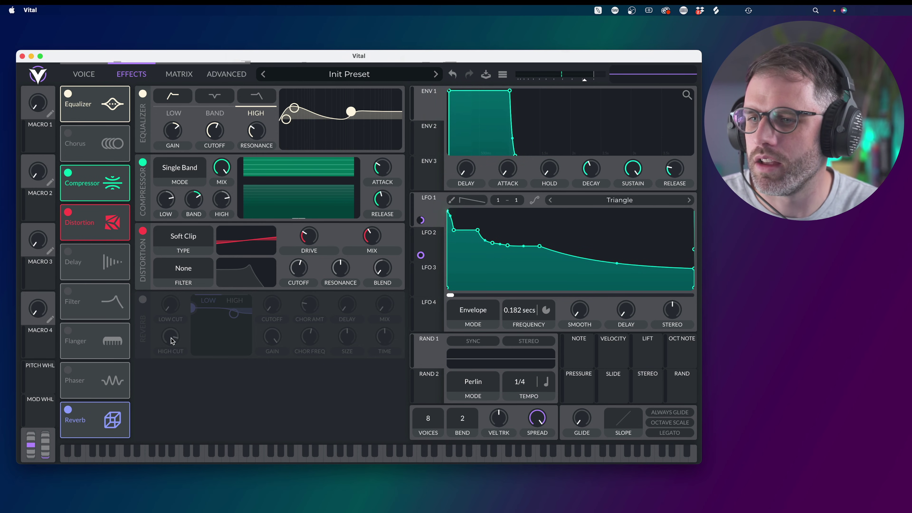
pyautogui.click(143, 300)
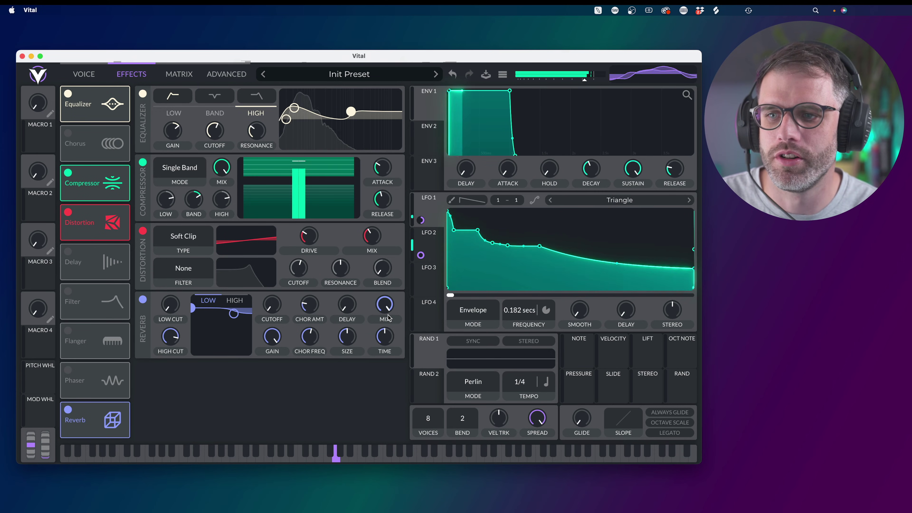
# Step: Give the reverb a small size, a time of 0.091 secs and a mix of about 6.4%
pyautogui.moveTo(388, 318); pyautogui.dragTo(374, 356)
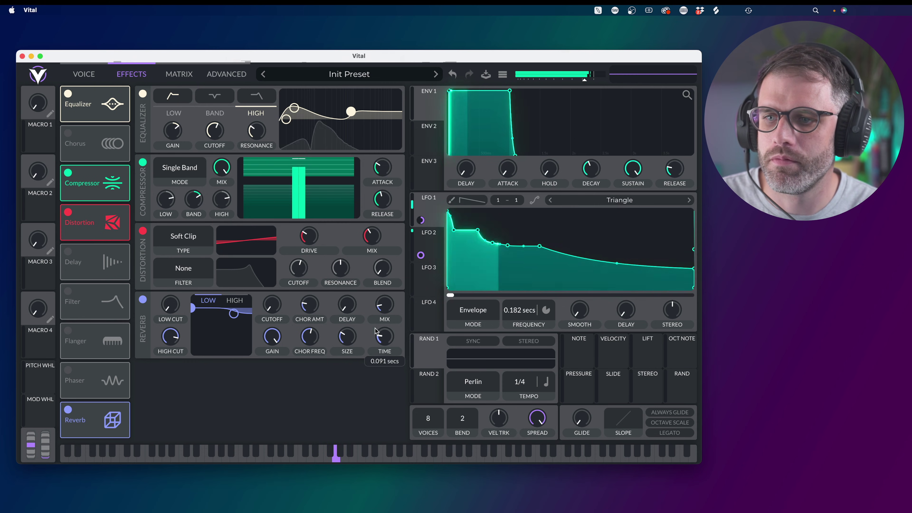
pyautogui.moveTo(383, 308); pyautogui.dragTo(379, 320)
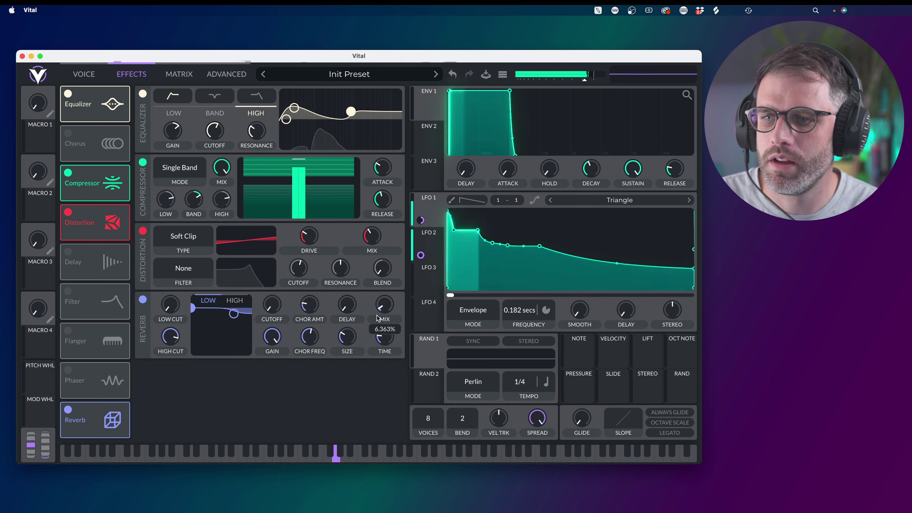
# Step: Raise the reverb's low cut and low-band cutoff, pull the low-band gain to its minimum, and fine-tune the mix
pyautogui.moveTo(175, 308)
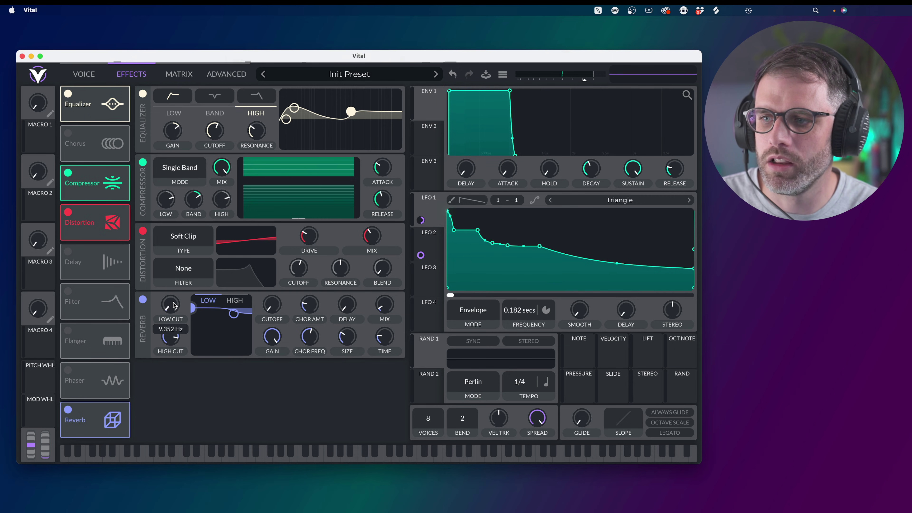
pyautogui.moveTo(175, 306); pyautogui.dragTo(175, 301)
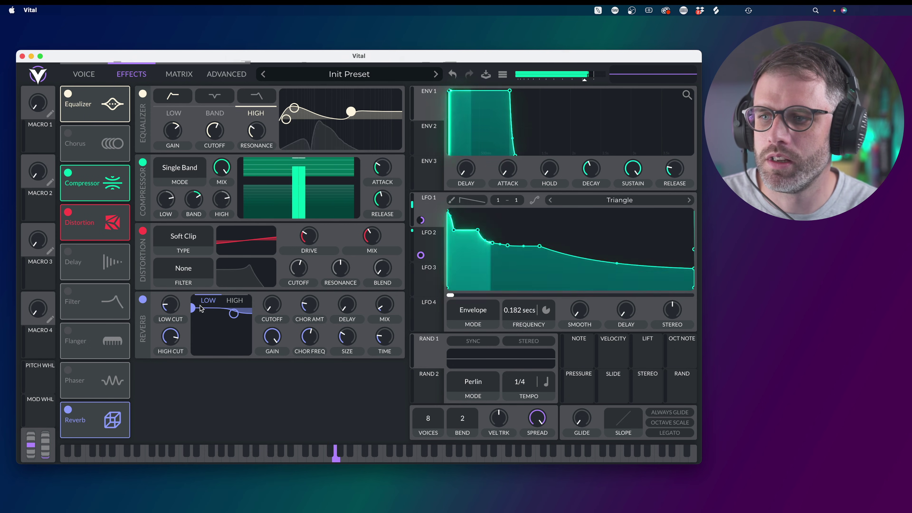
pyautogui.moveTo(270, 308); pyautogui.dragTo(263, 287)
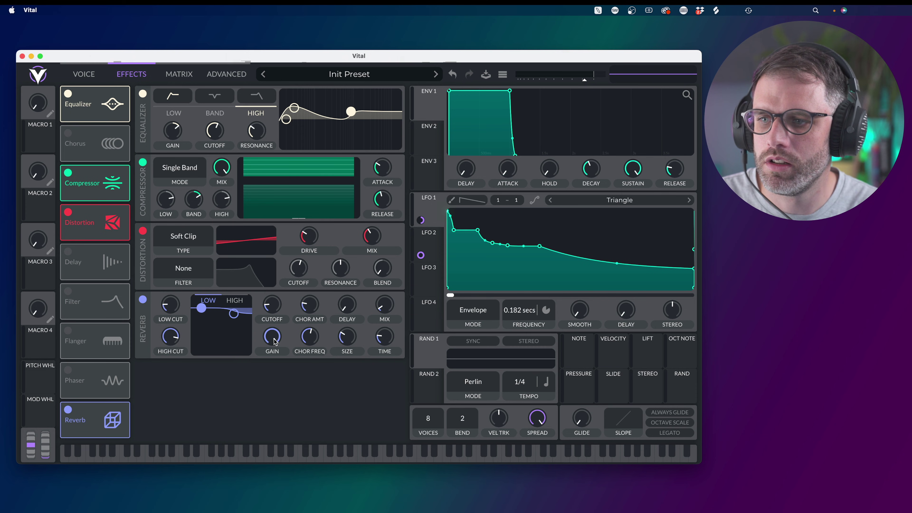
pyautogui.moveTo(274, 341); pyautogui.dragTo(279, 493)
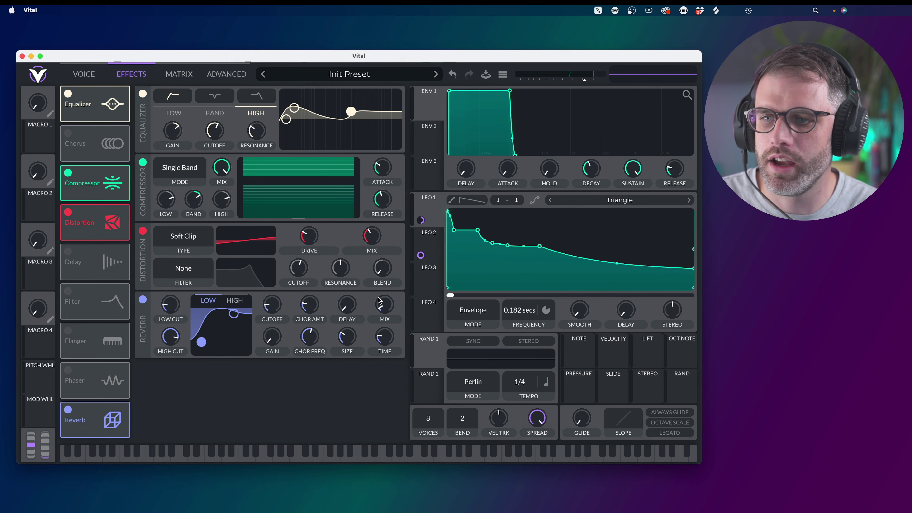
pyautogui.moveTo(379, 300); pyautogui.dragTo(355, 271)
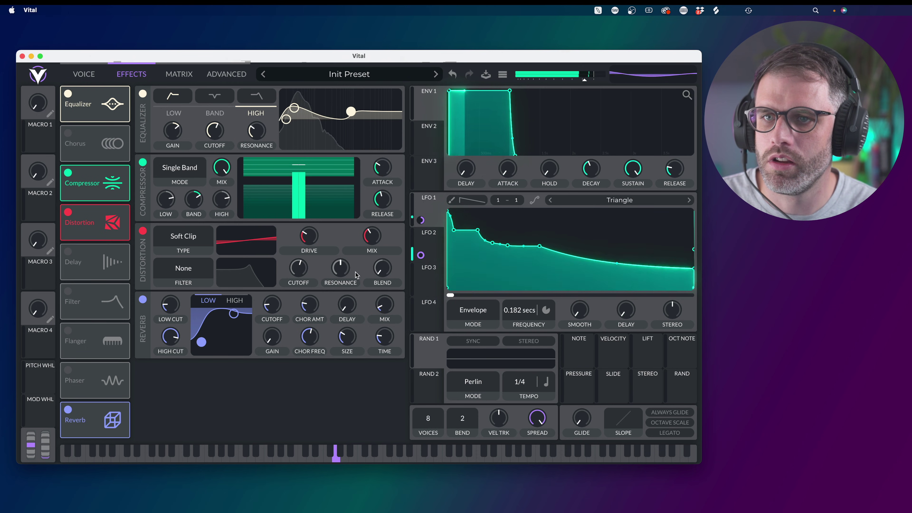
# Step: Compare the kick with the reverb bypassed and active several times, leaving the reverb on
pyautogui.click(142, 302)
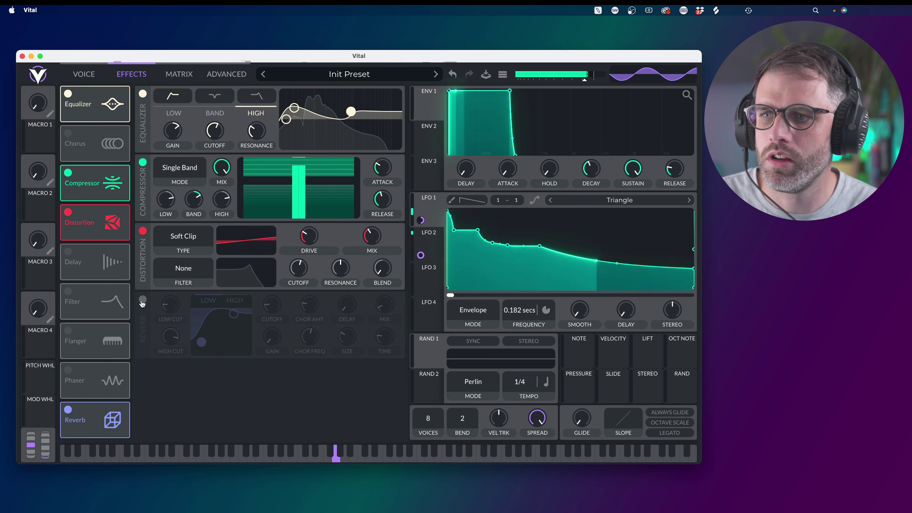
pyautogui.click(143, 301)
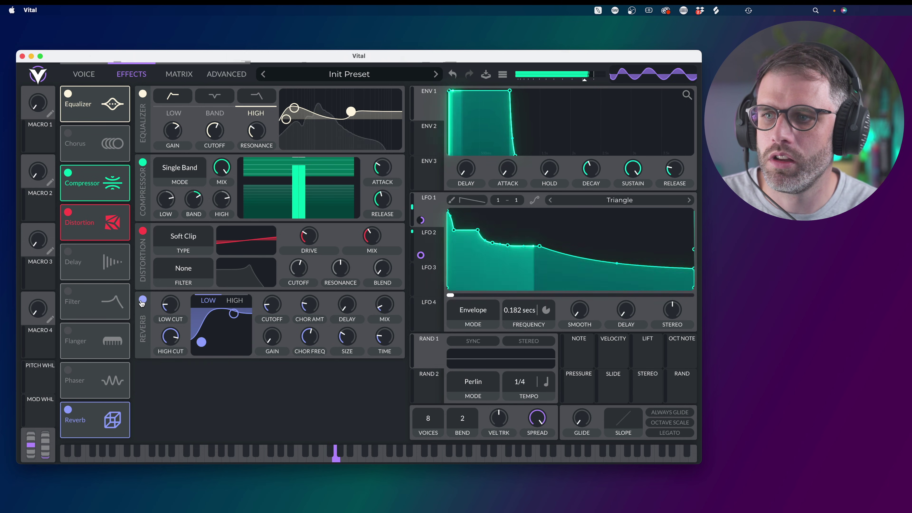
pyautogui.click(143, 301)
pyautogui.click(143, 301)
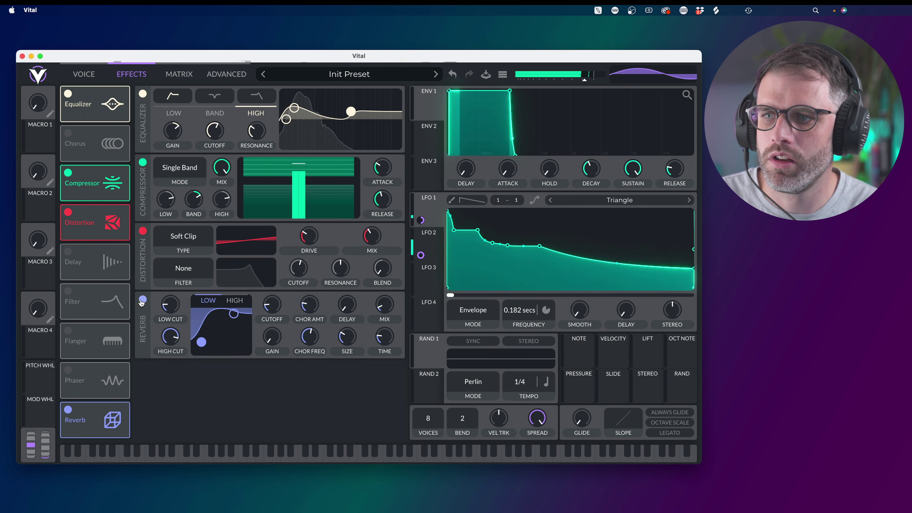
pyautogui.click(143, 302)
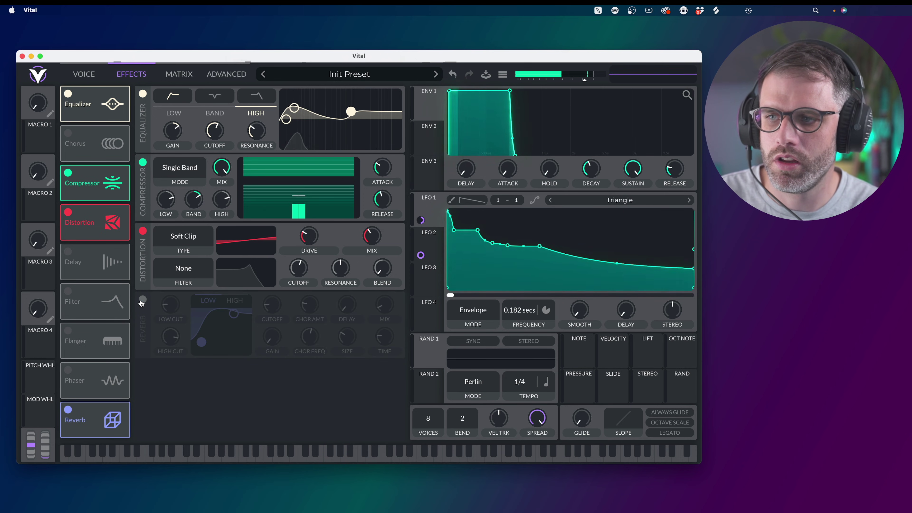
pyautogui.click(143, 301)
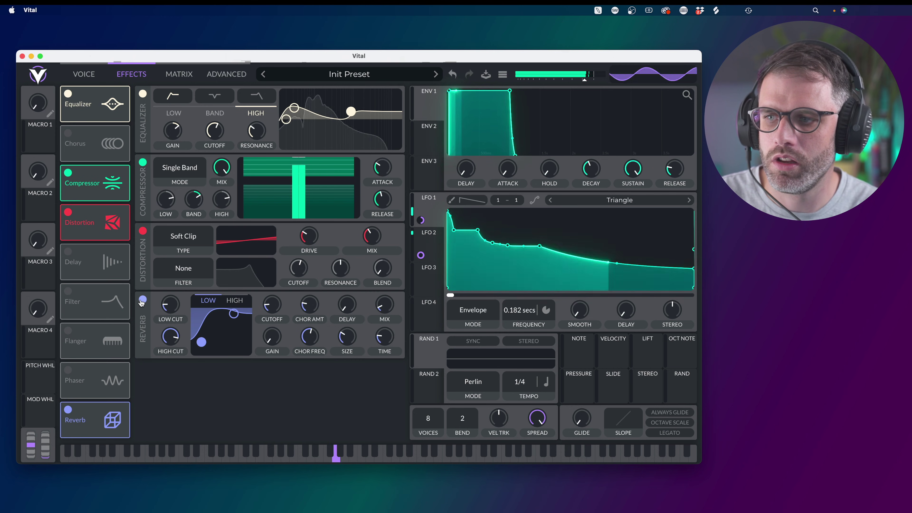
pyautogui.click(142, 302)
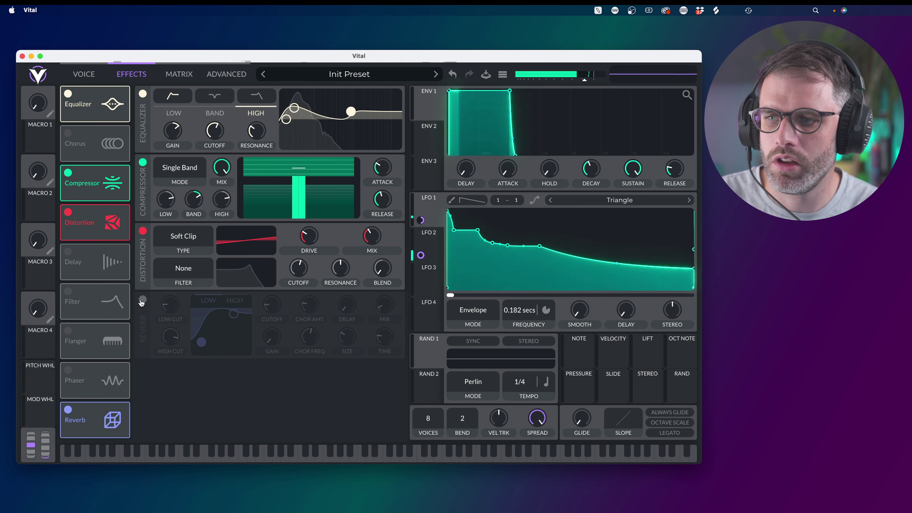
pyautogui.click(142, 300)
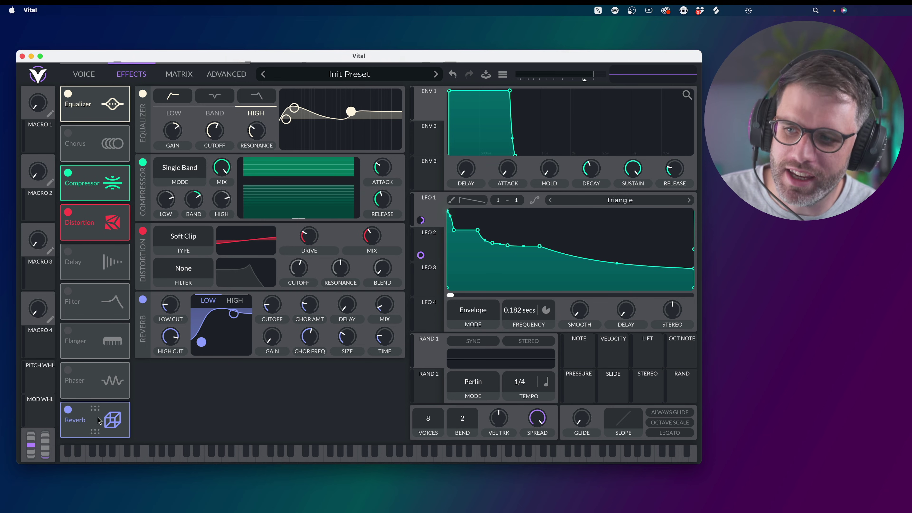
# Step: Try Reverb placed ahead of Compressor, with the reverb's mix raised to 75.45%
pyautogui.moveTo(99, 421); pyautogui.dragTo(86, 183)
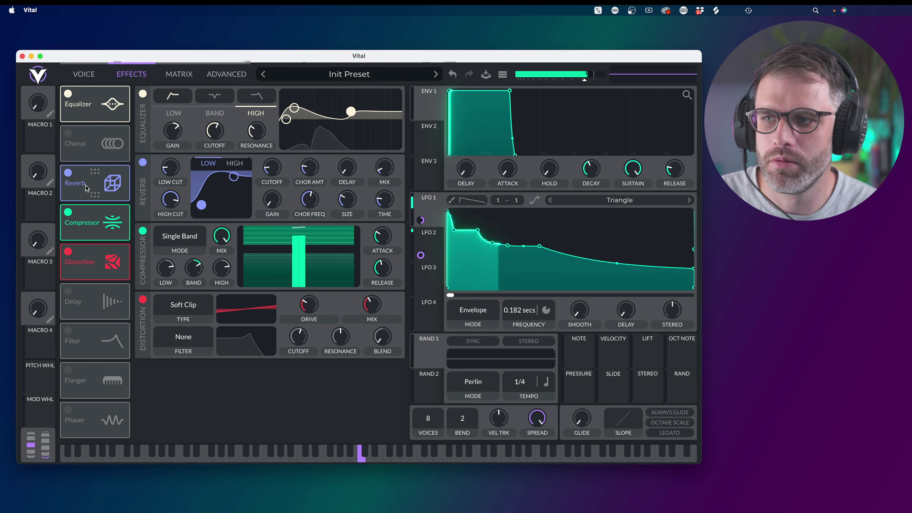
pyautogui.moveTo(86, 187); pyautogui.dragTo(108, 187)
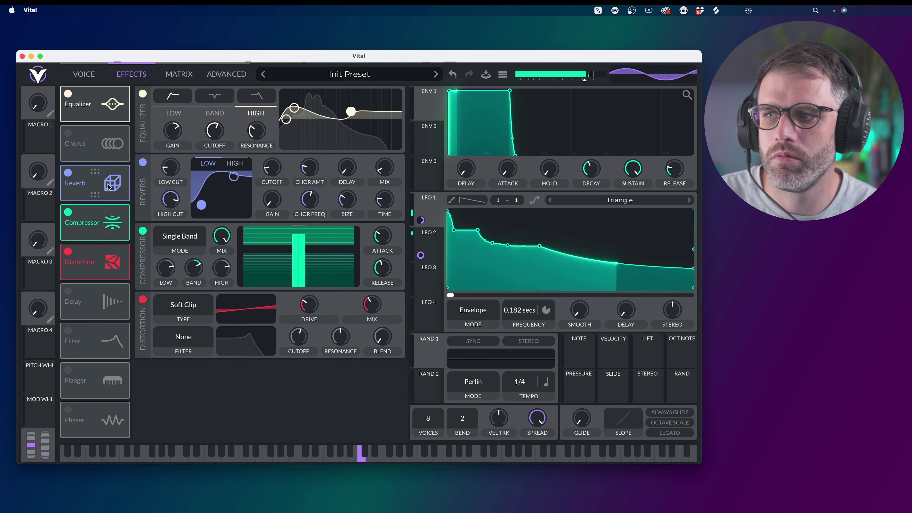
pyautogui.moveTo(383, 172)
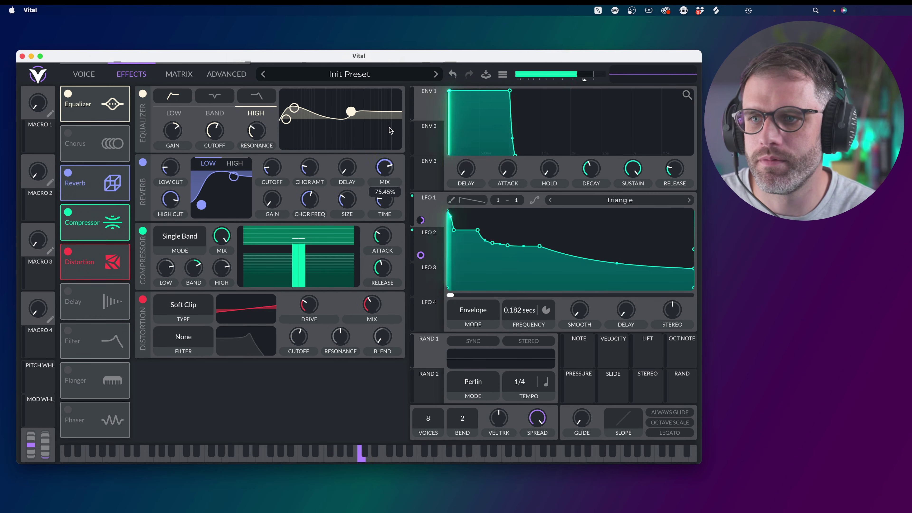
# Step: Reorder the effects so Reverb follows Compressor and Distortion, with Chorus after it, and turn the reverb's mix down
pyautogui.moveTo(84, 184); pyautogui.dragTo(102, 143)
pyautogui.moveTo(101, 234); pyautogui.dragTo(120, 282)
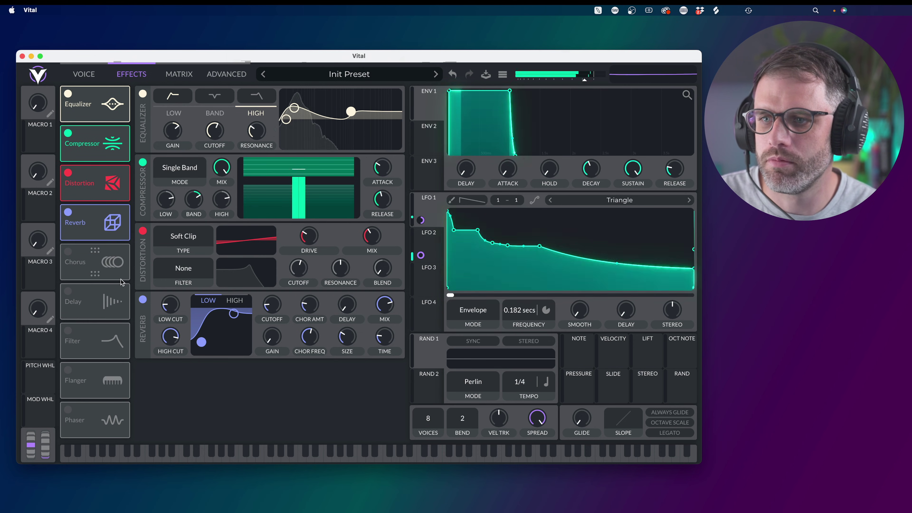
pyautogui.moveTo(376, 309); pyautogui.dragTo(361, 347)
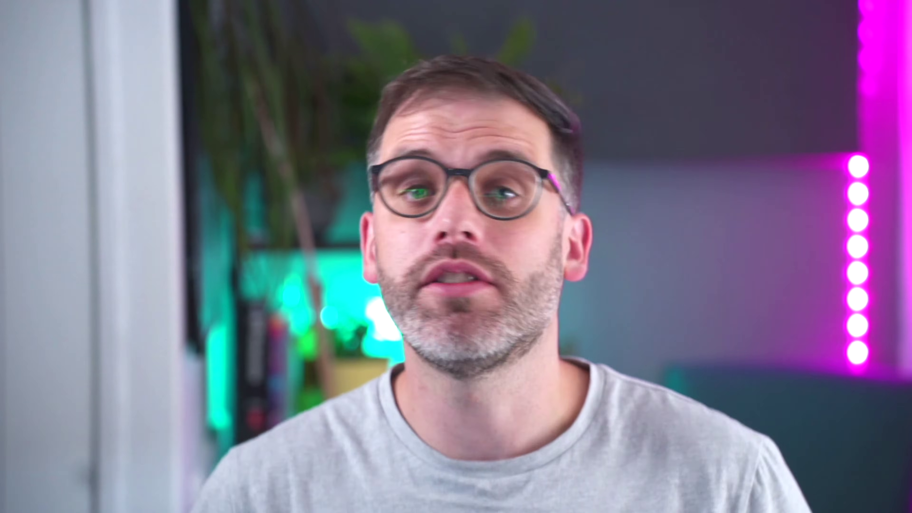